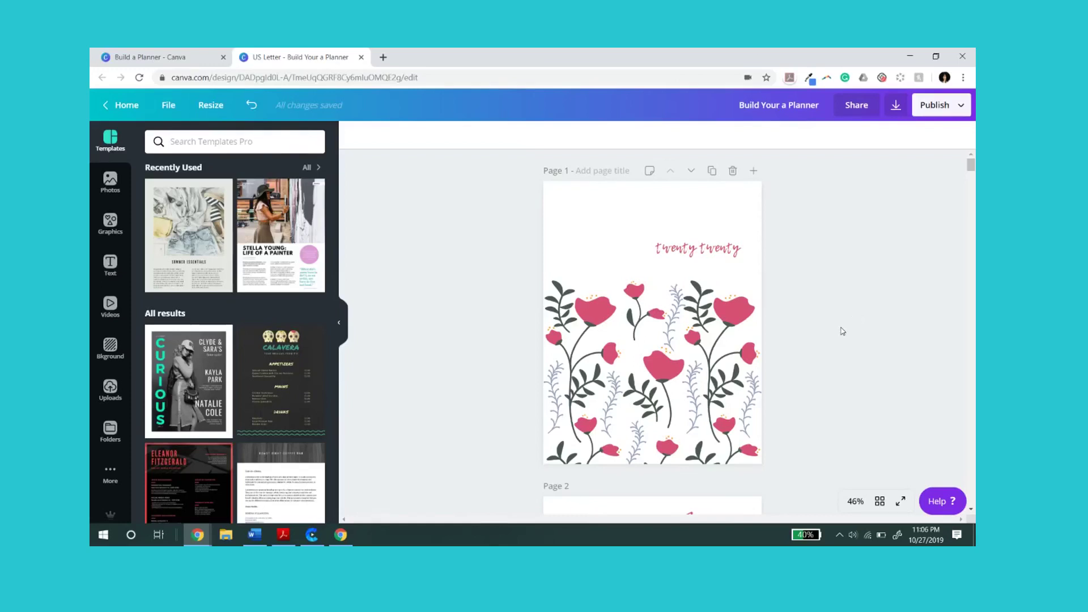
Hide the Templates panel and show all planner pages as a thumbnail grid.
left_click(338, 324)
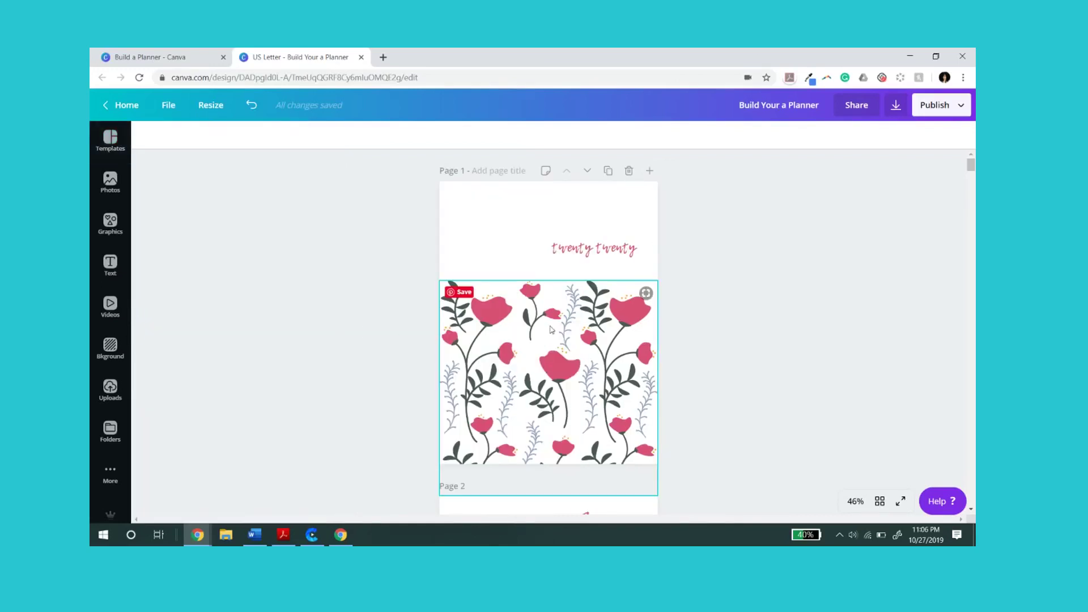
left_click(880, 501)
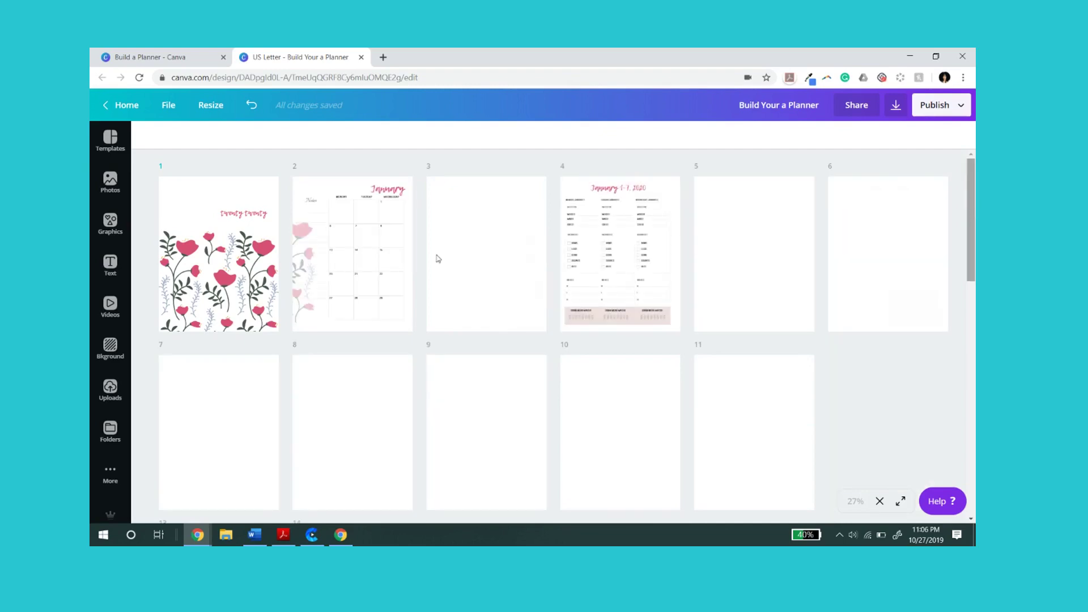
scroll(971, 204, "down", 3)
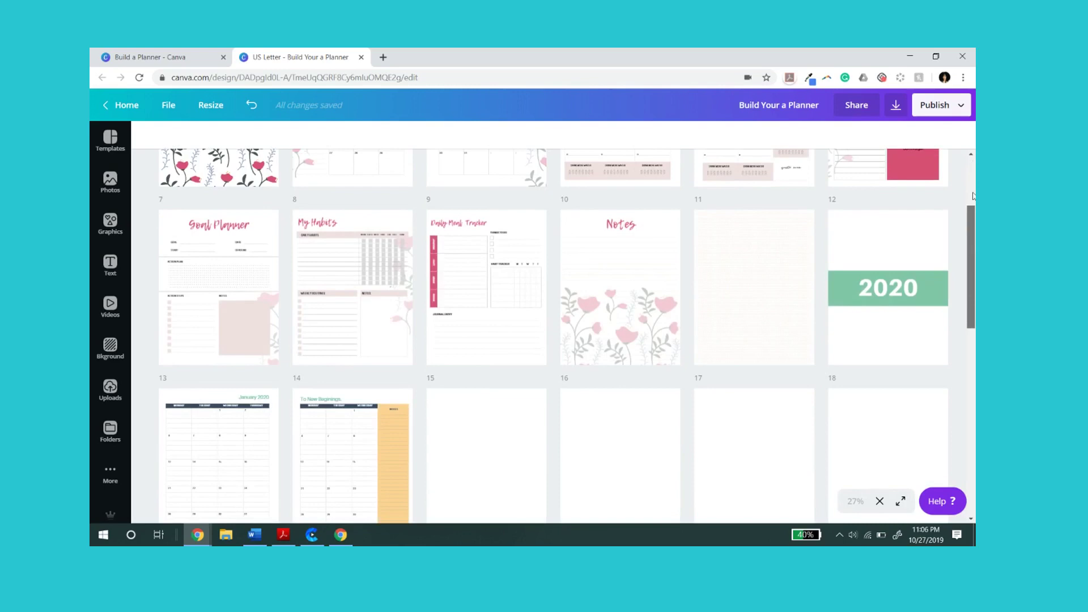
scroll(968, 192, "up", 3)
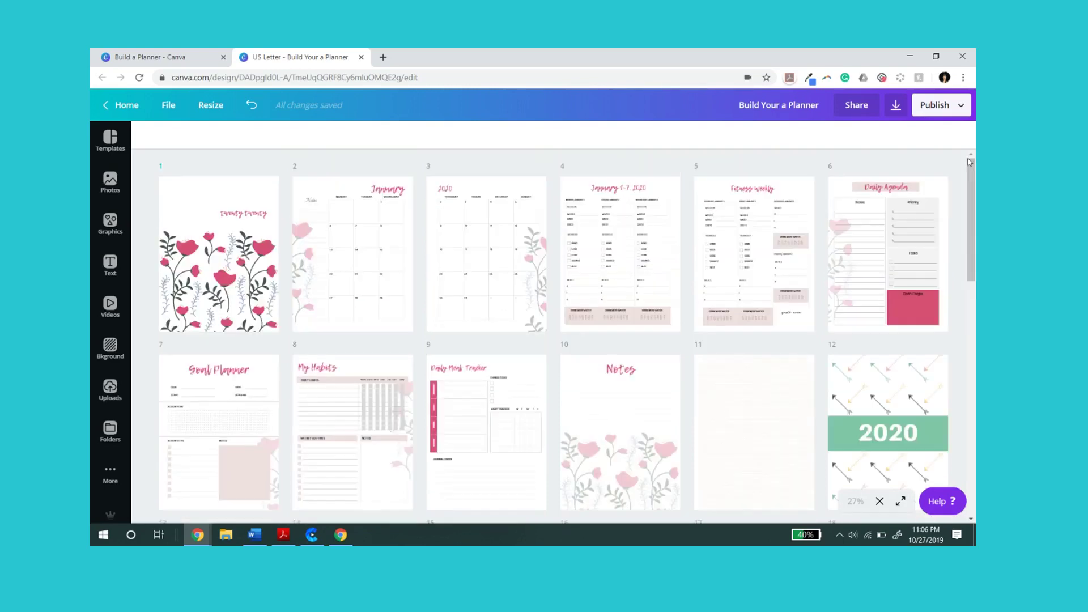
mouse_move(624, 216)
mouse_move(750, 231)
mouse_move(875, 243)
scroll(889, 255, "down", 3)
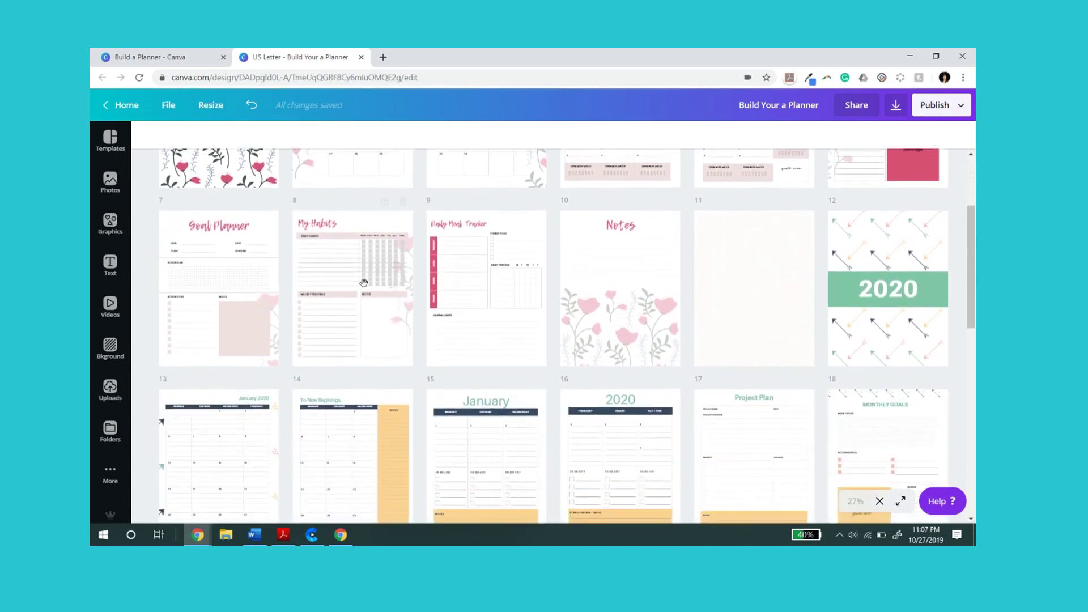
scroll(510, 289, "down", 1)
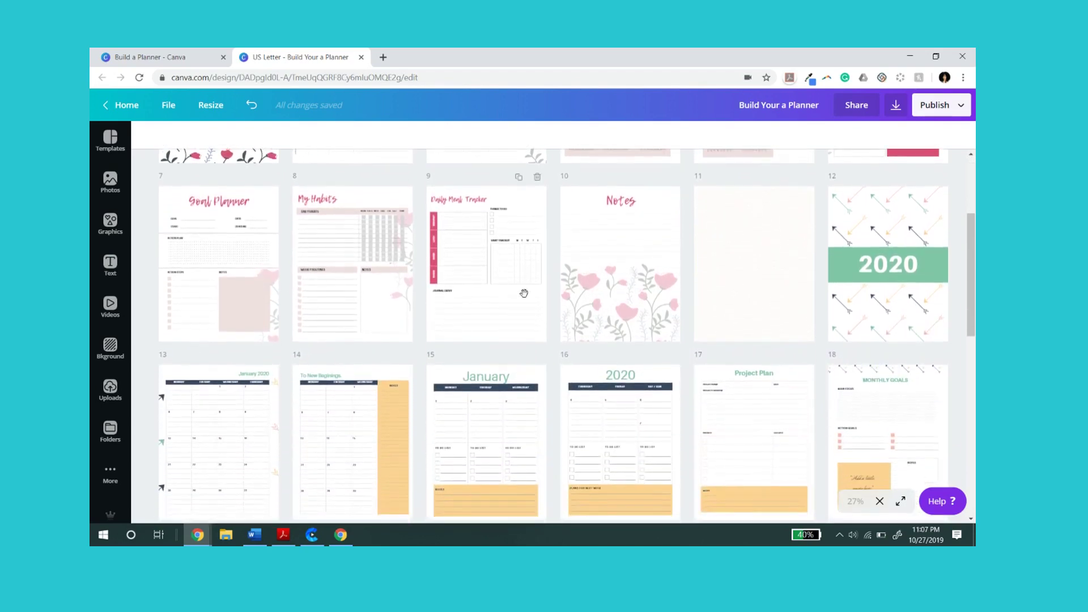
scroll(670, 244, "up", 1)
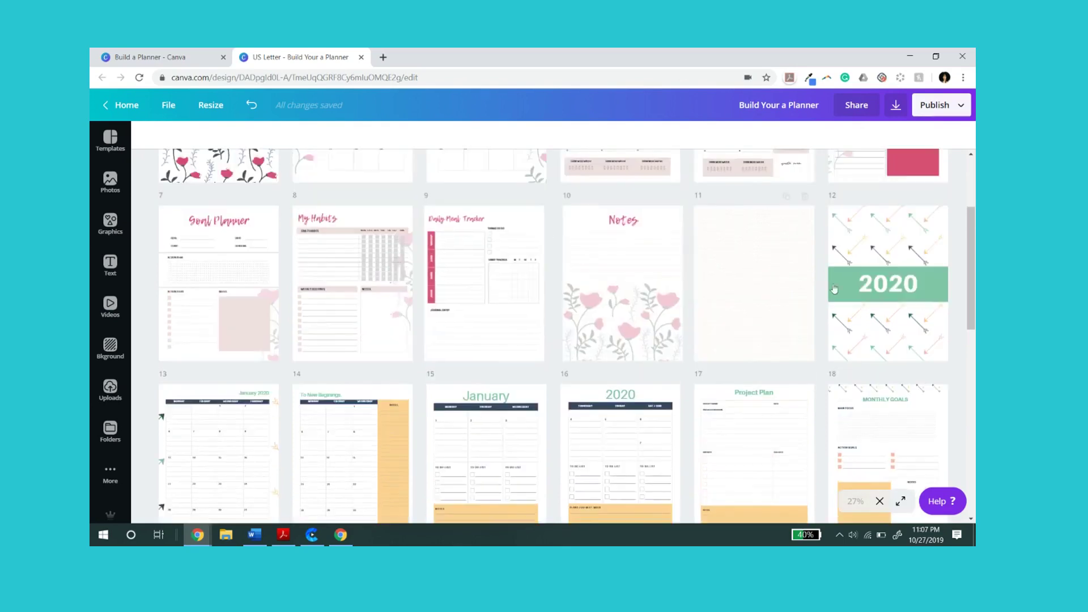
scroll(919, 317, "down", 2)
scroll(919, 317, "down", 1)
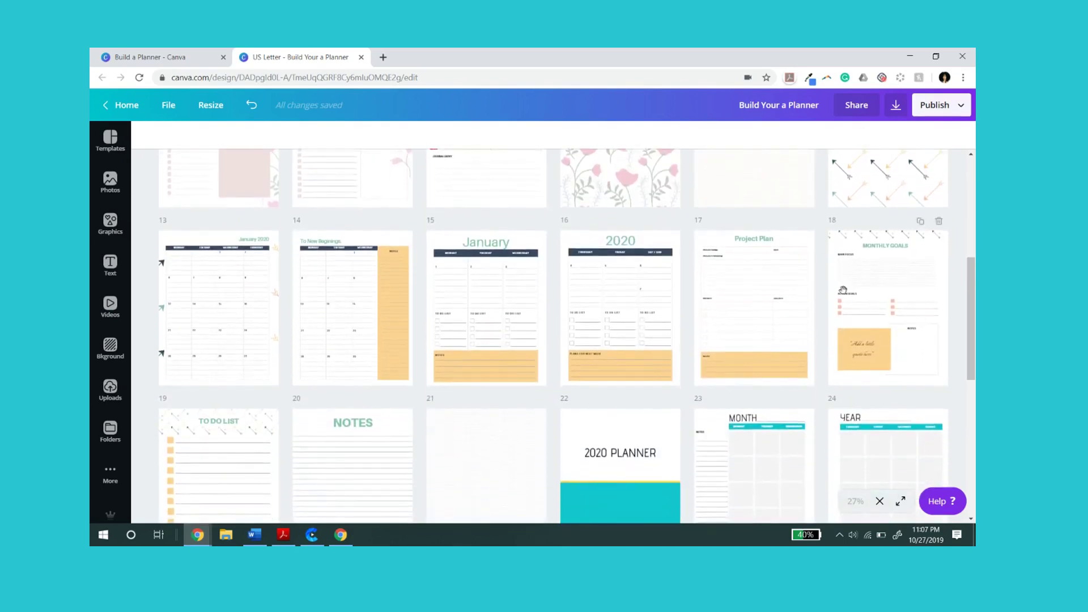
scroll(884, 295, "up", 3)
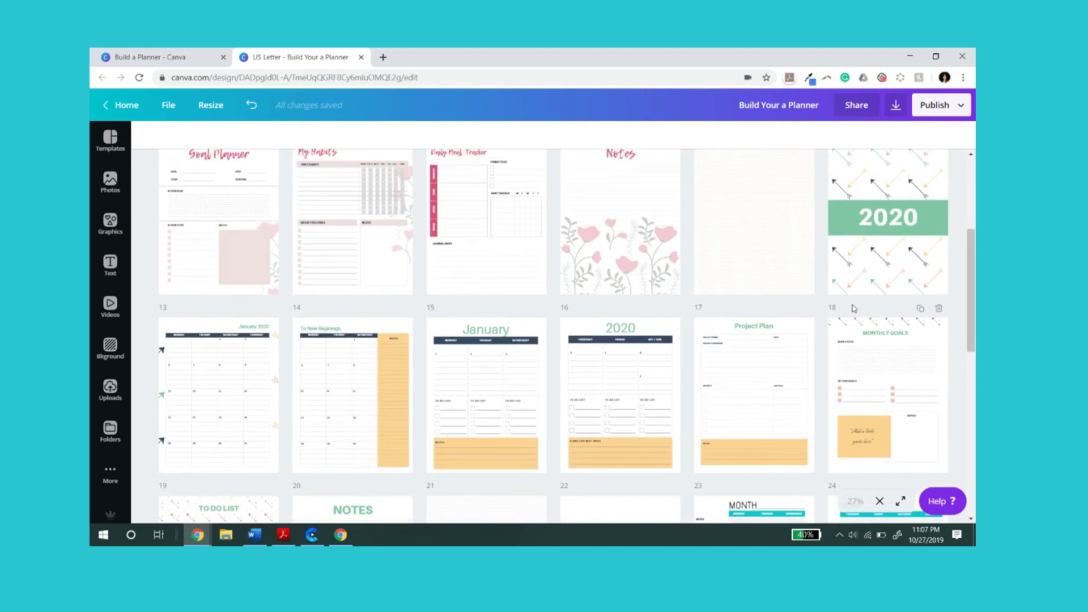
scroll(923, 285, "down", 3)
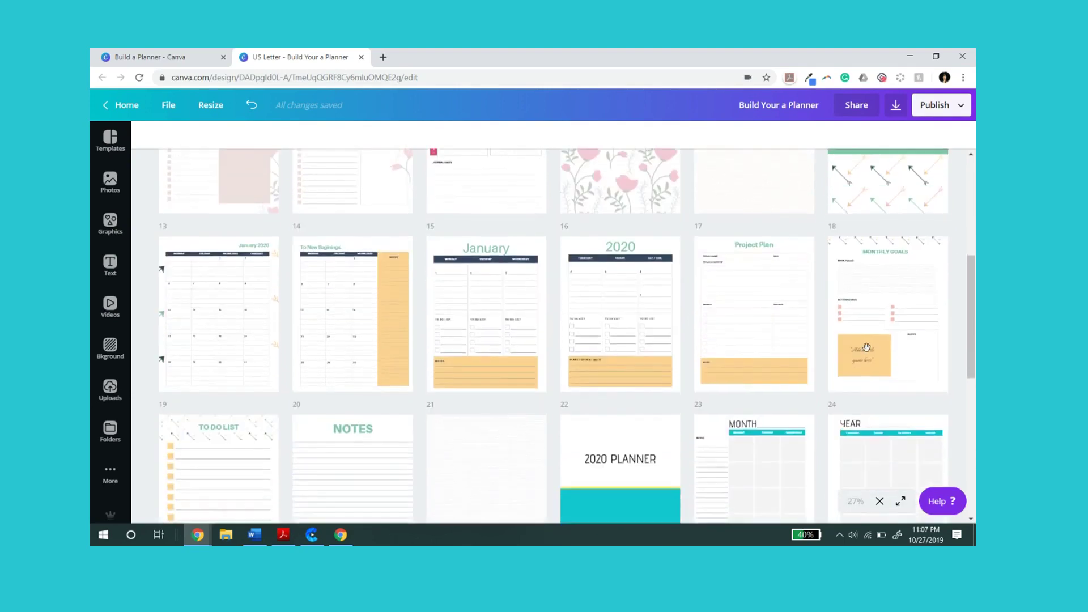
scroll(868, 331, "down", 1)
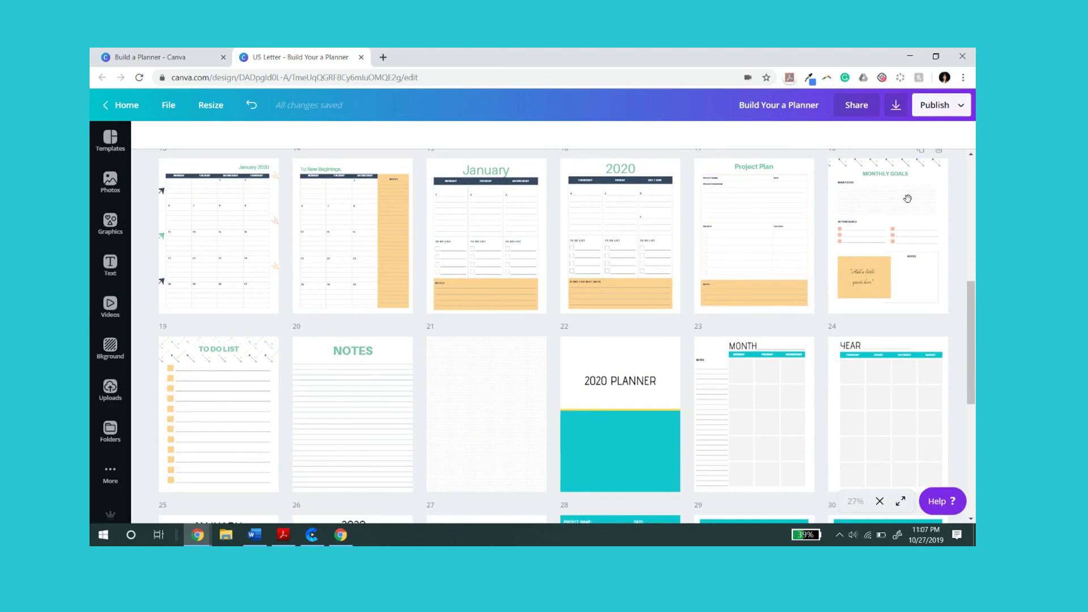
scroll(417, 437, "down", 3)
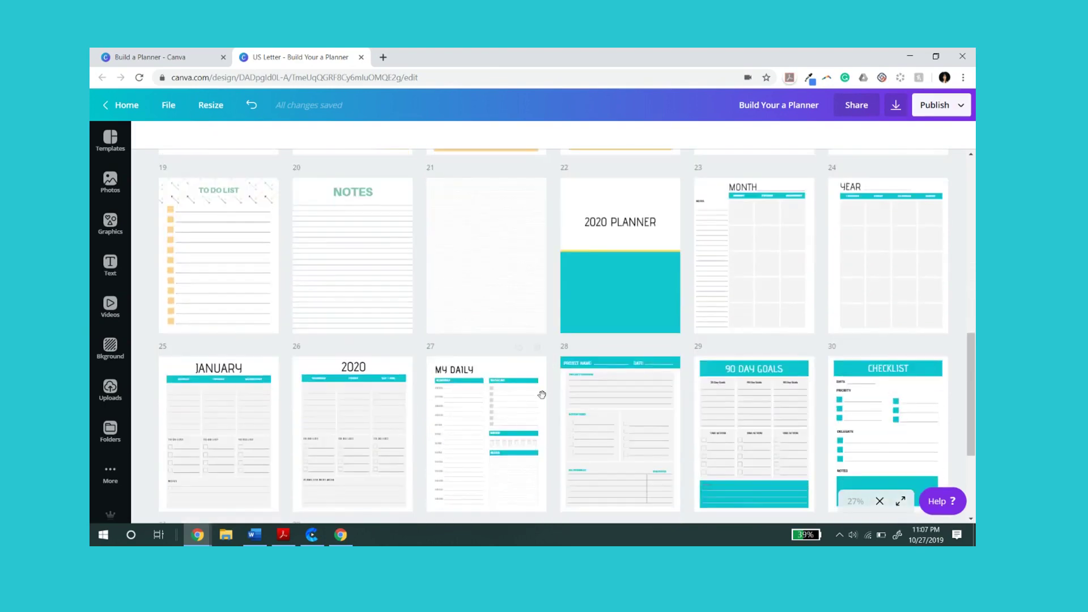
scroll(626, 286, "down", 1)
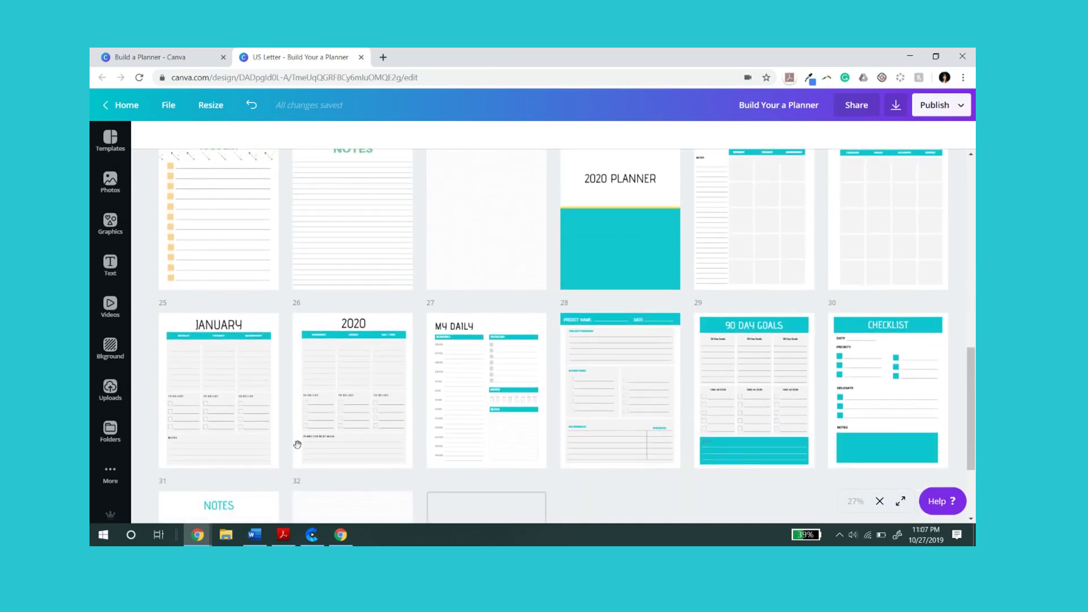
scroll(254, 400, "up", 1)
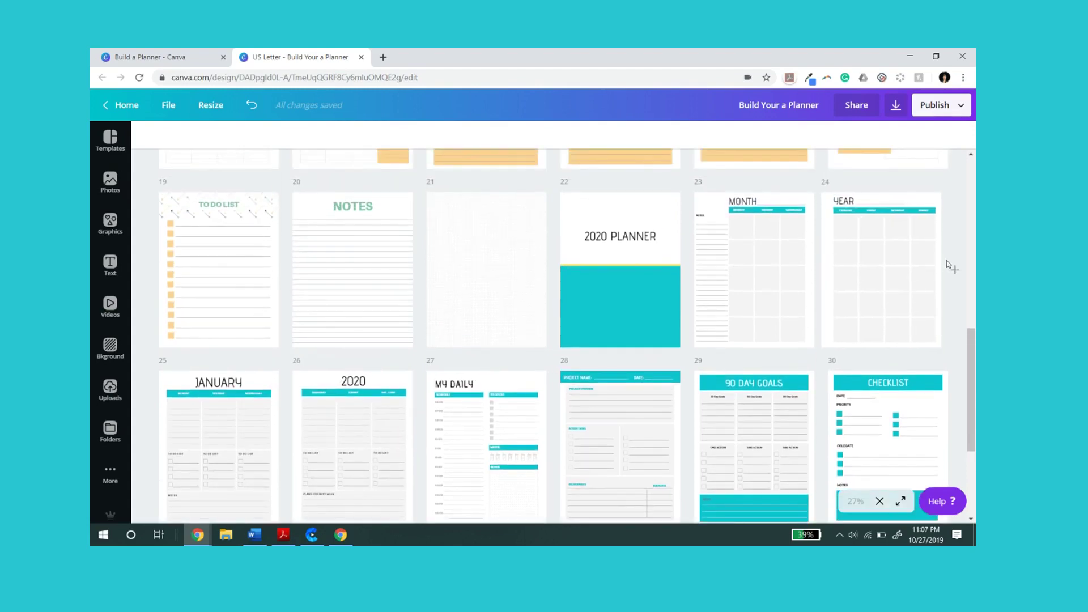
scroll(503, 396, "down", 2)
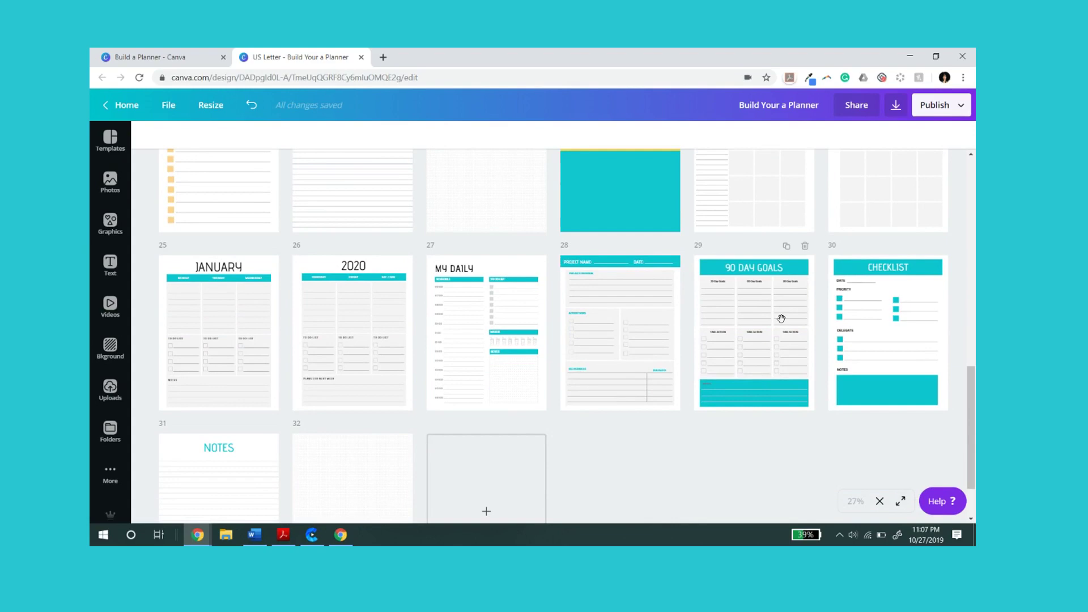
scroll(714, 412, "down", 1)
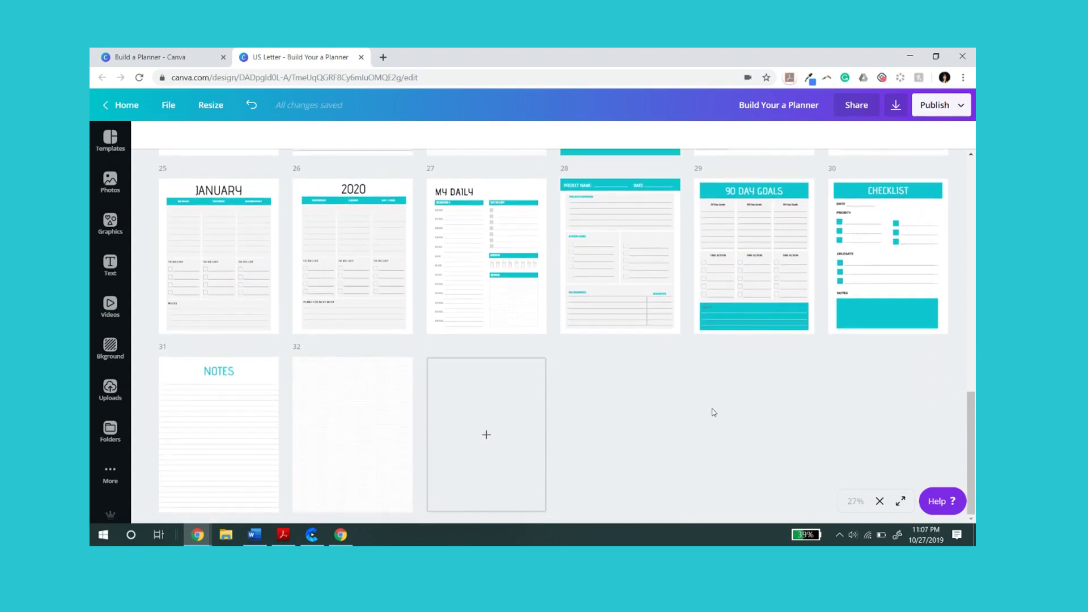
scroll(714, 412, "up", 12)
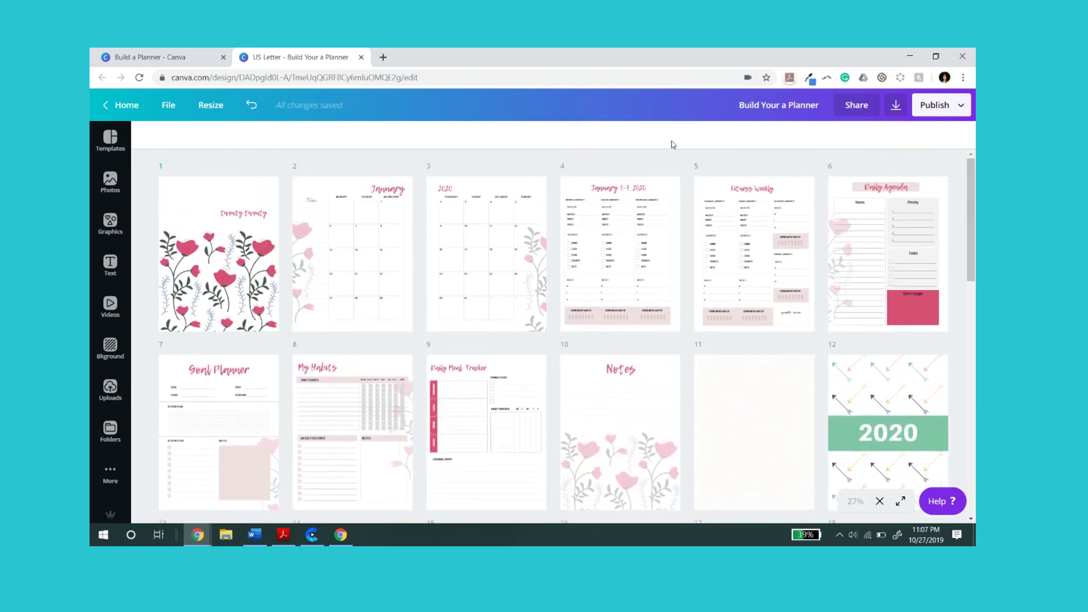
scroll(397, 379, "down", 1)
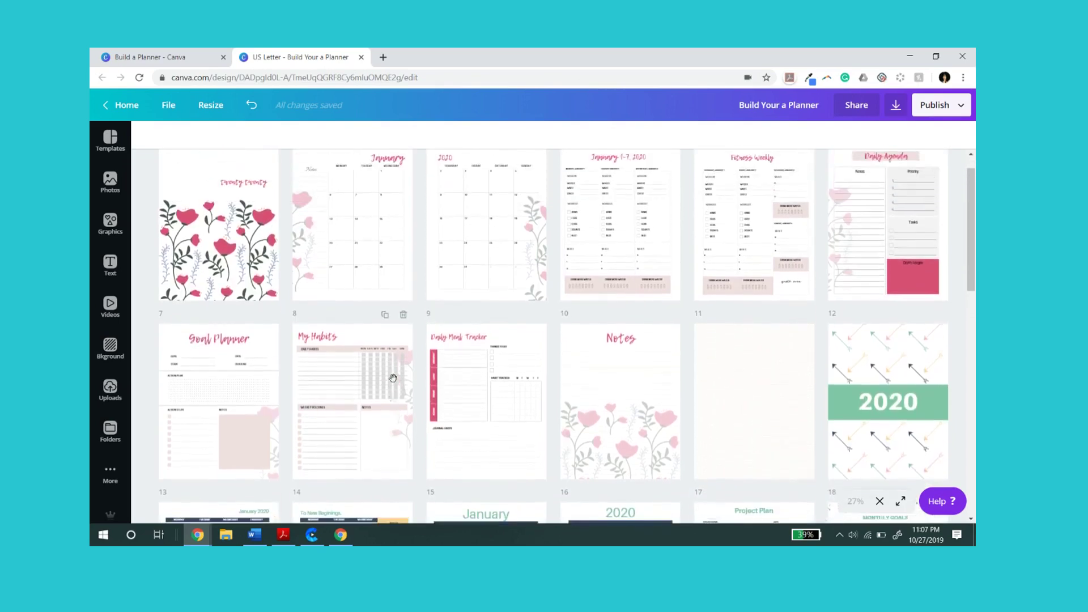
scroll(396, 379, "down", 3)
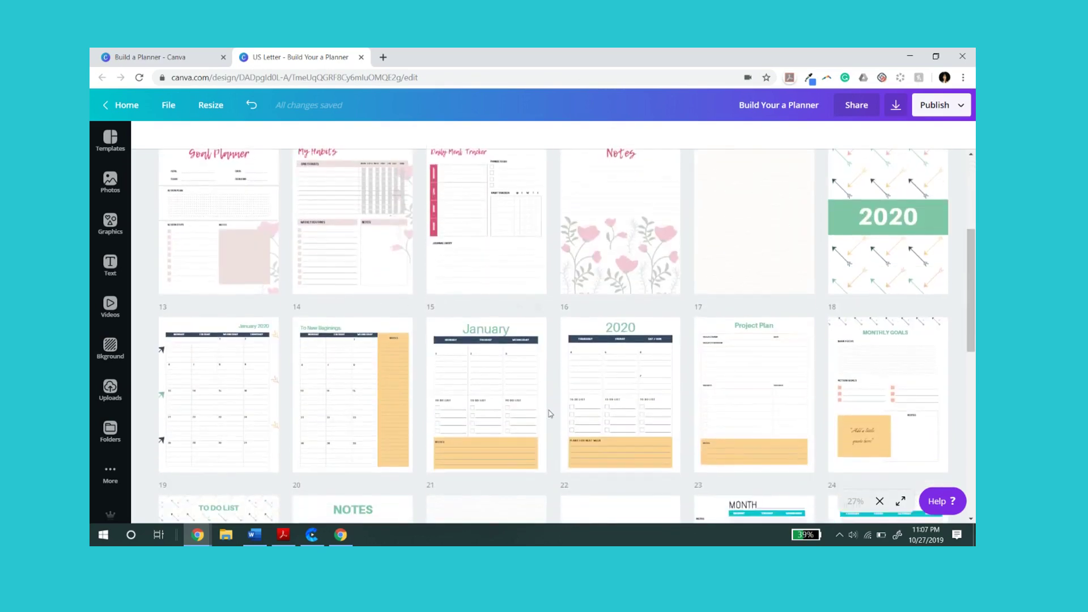
scroll(556, 416, "up", 2)
scroll(878, 364, "down", 2)
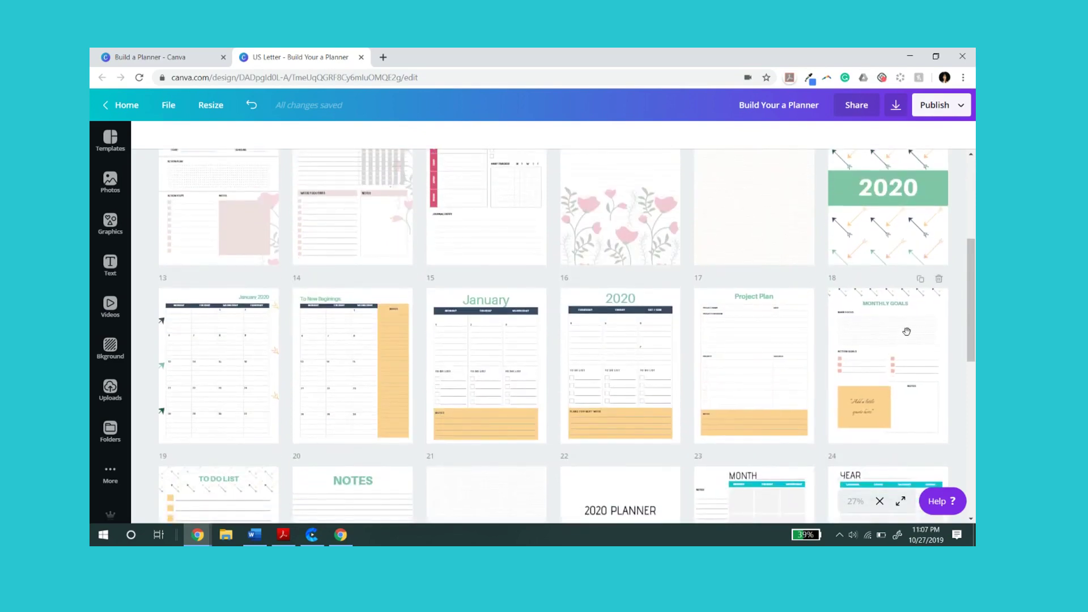
scroll(913, 329, "up", 4)
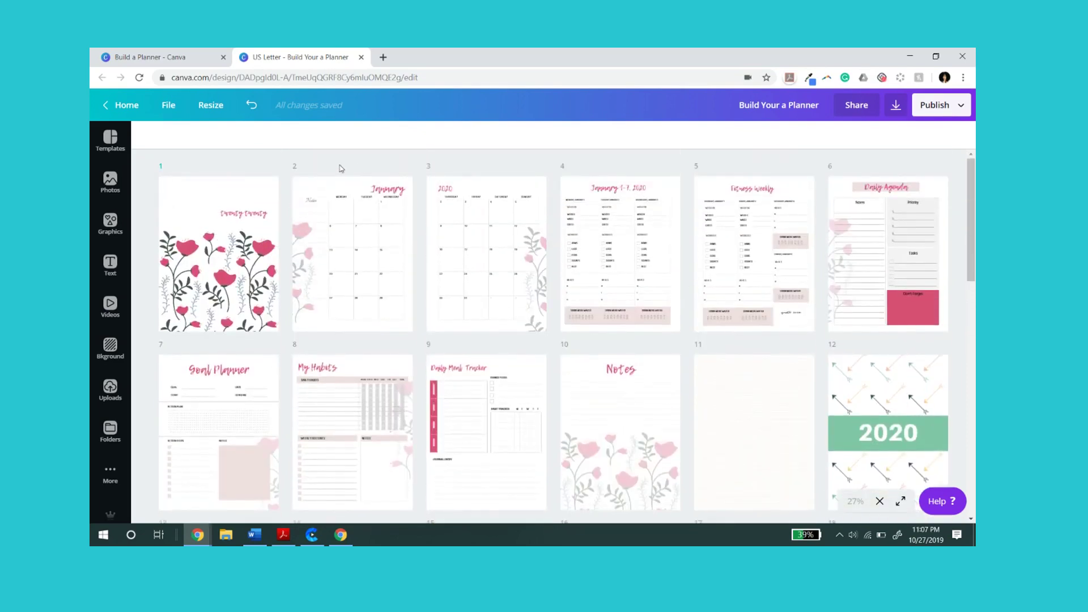
Delete the eleven floral pages, from the pink 2020 cover through the blank page.
left_click(272, 168)
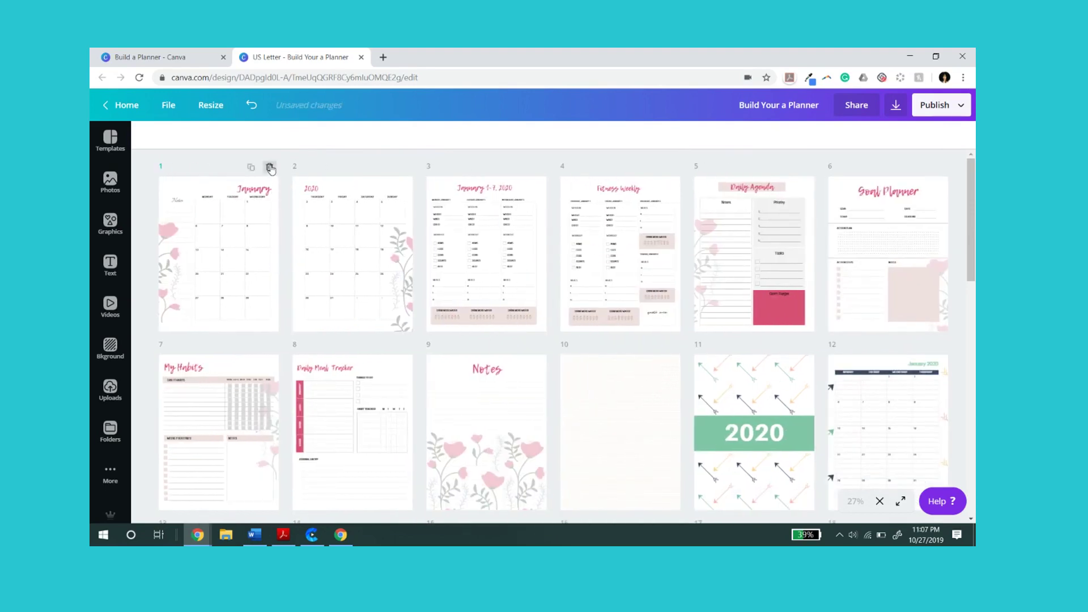
left_click(270, 168)
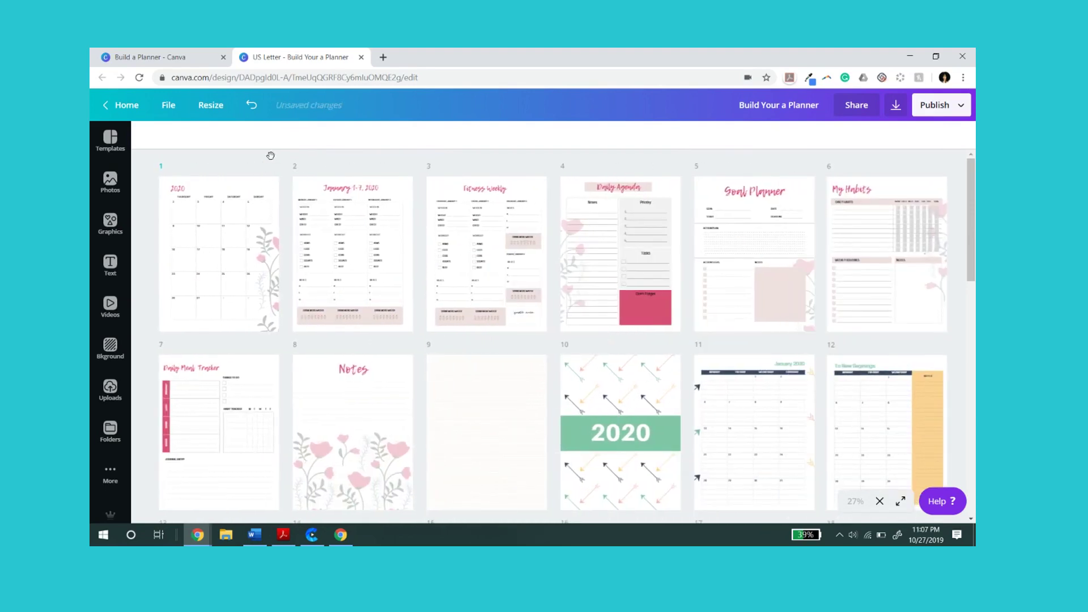
left_click(272, 170)
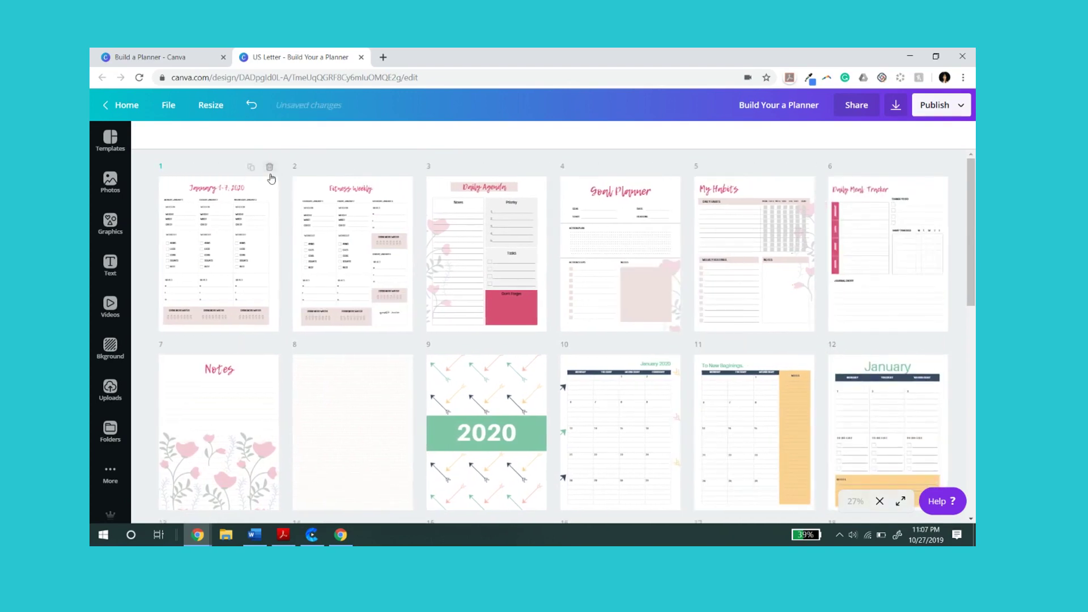
left_click(270, 168)
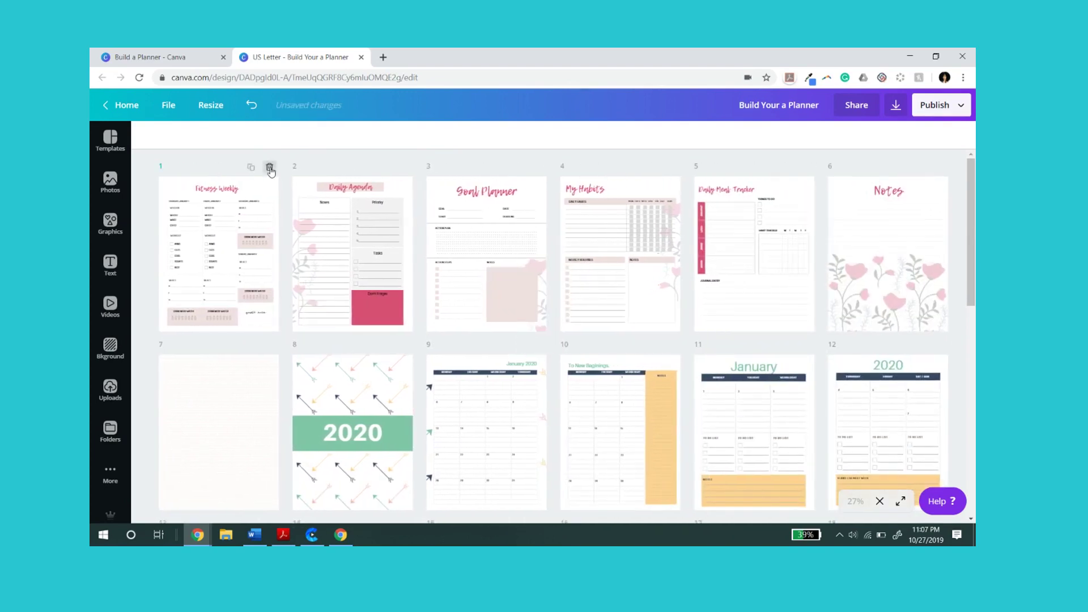
left_click(270, 169)
left_click(269, 168)
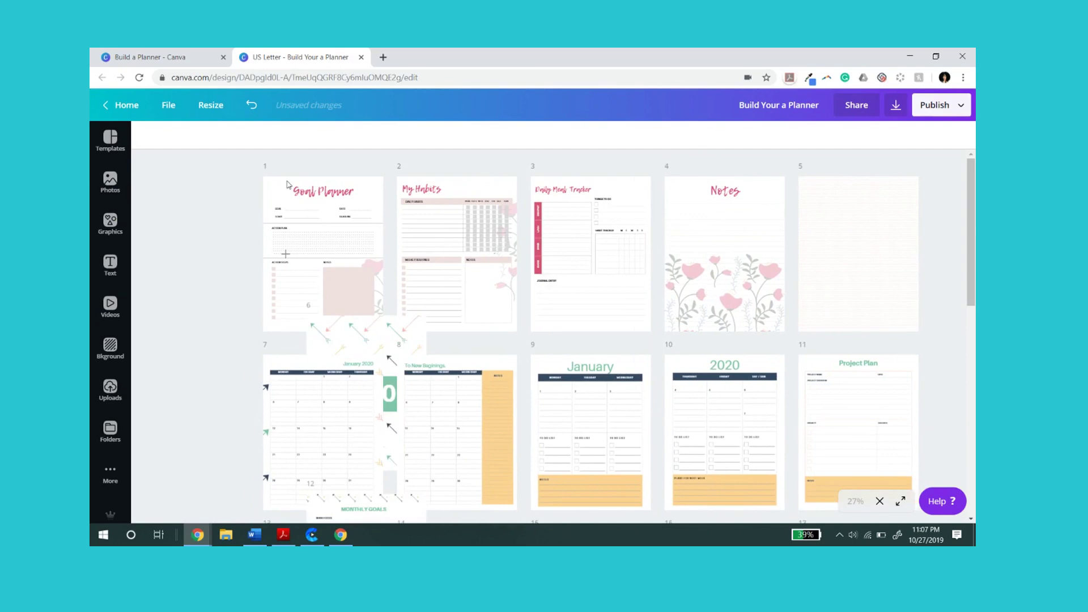
left_click(271, 169)
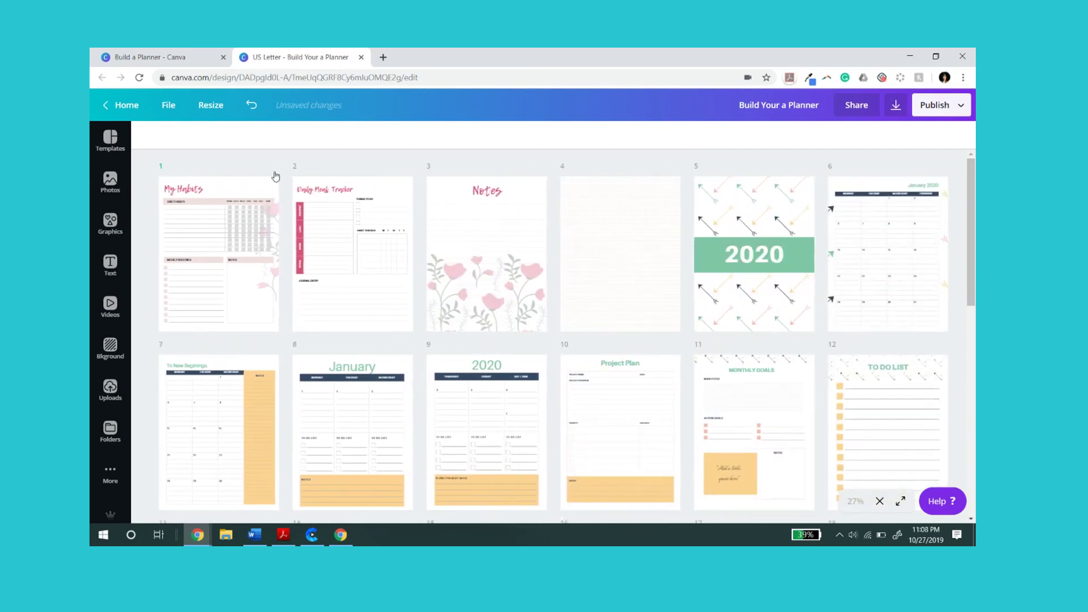
left_click(269, 169)
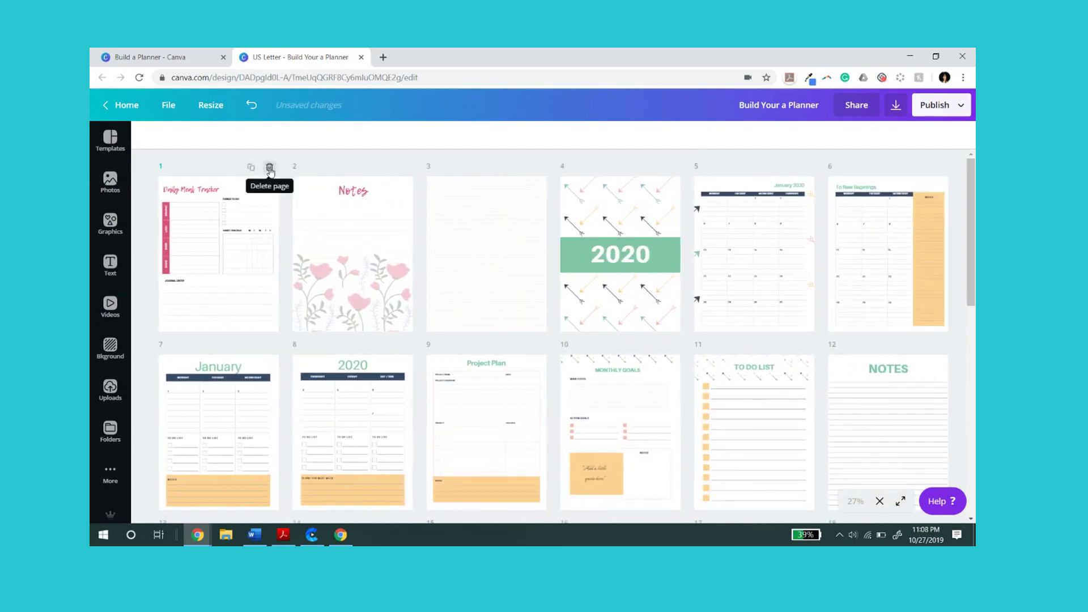
left_click(270, 168)
left_click(270, 168)
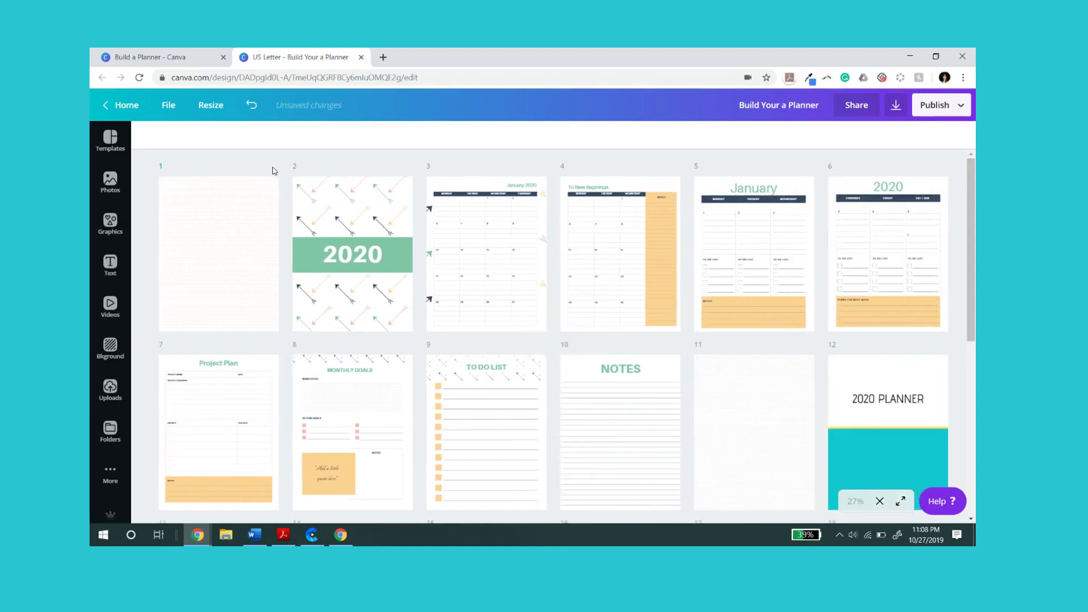
left_click(270, 168)
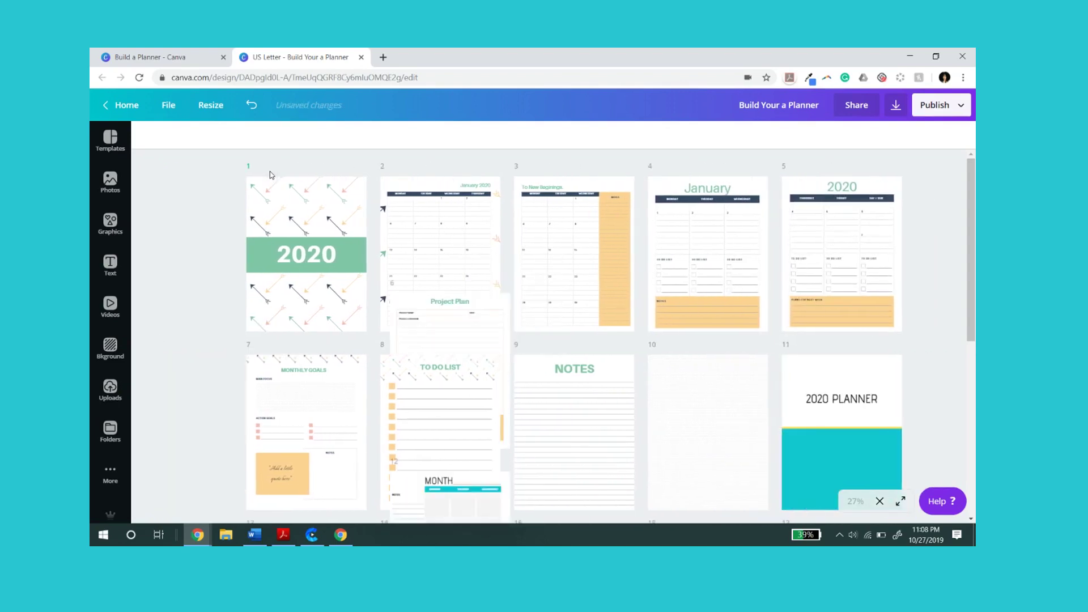
Delete the ten teal pages, 2020 PLANNER through NOTES, plus the extra blank page 11.
scroll(646, 284, "down", 2)
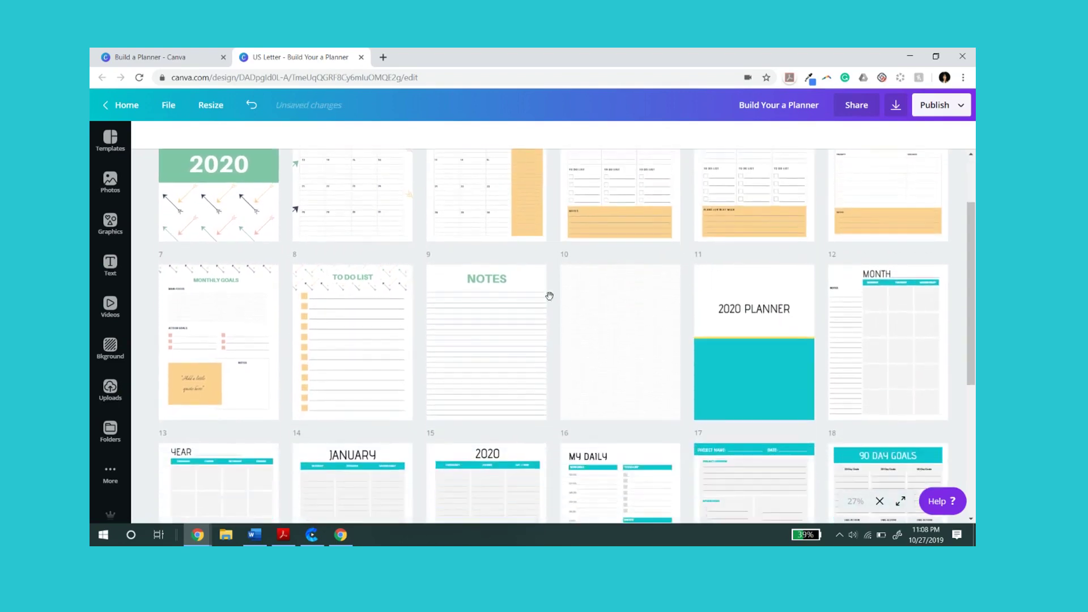
left_click(803, 247)
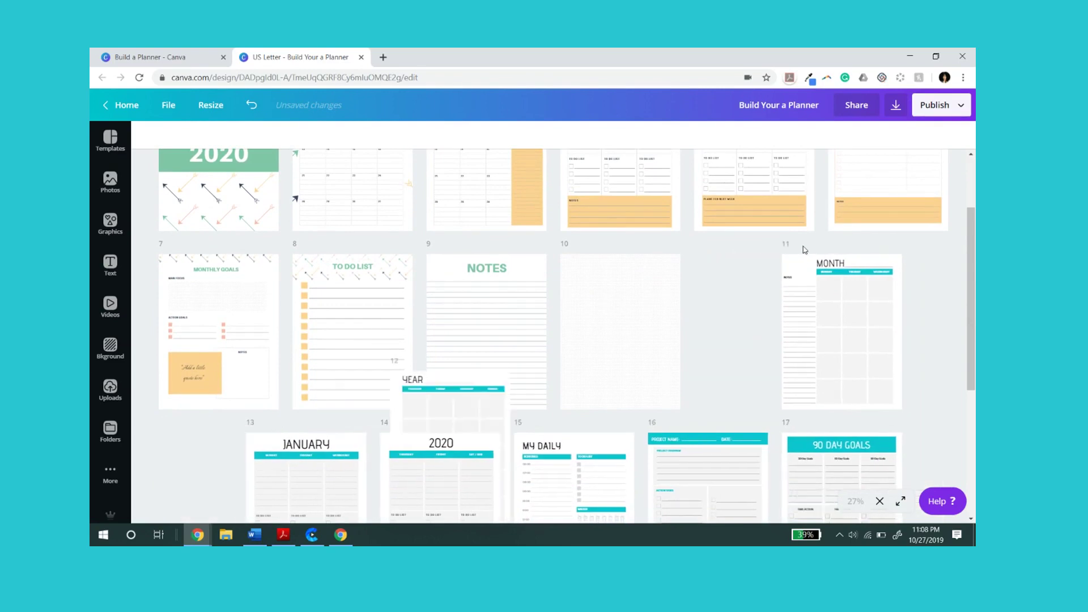
left_click(804, 247)
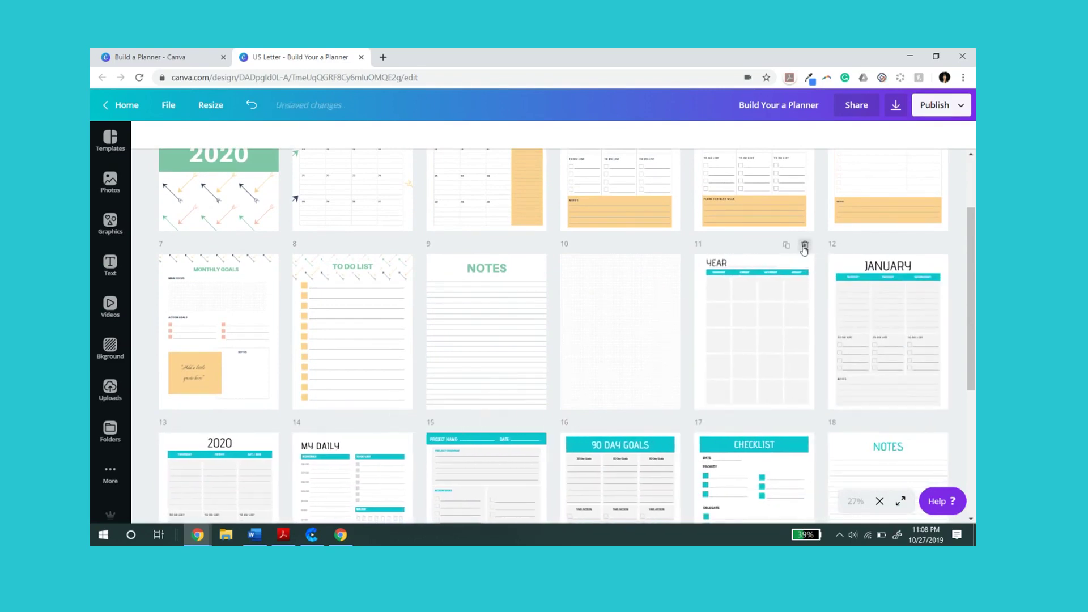
left_click(804, 247)
left_click(804, 247)
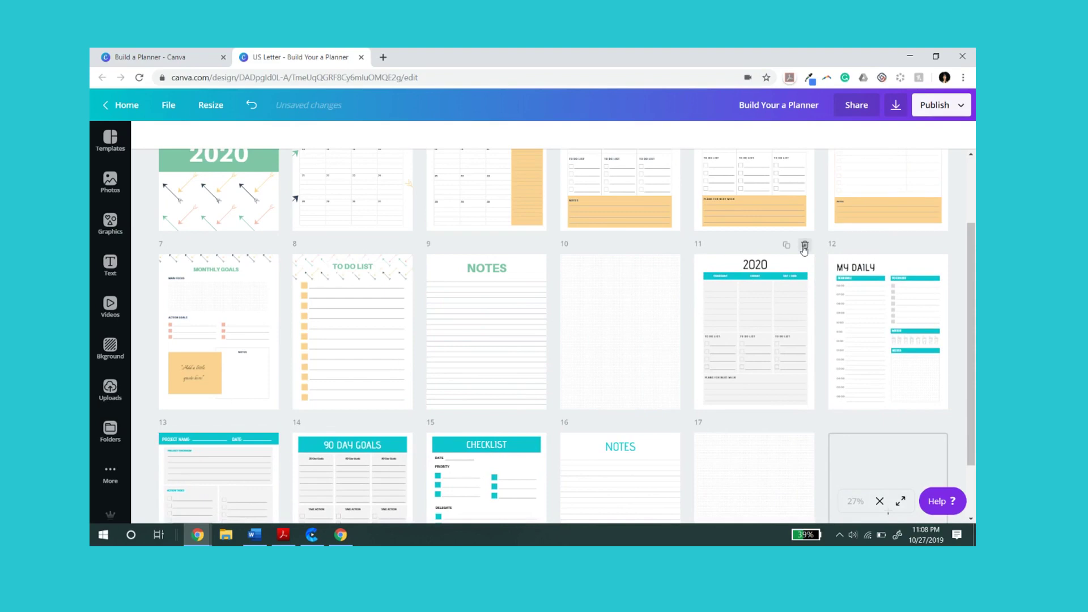
left_click(804, 247)
left_click(804, 247)
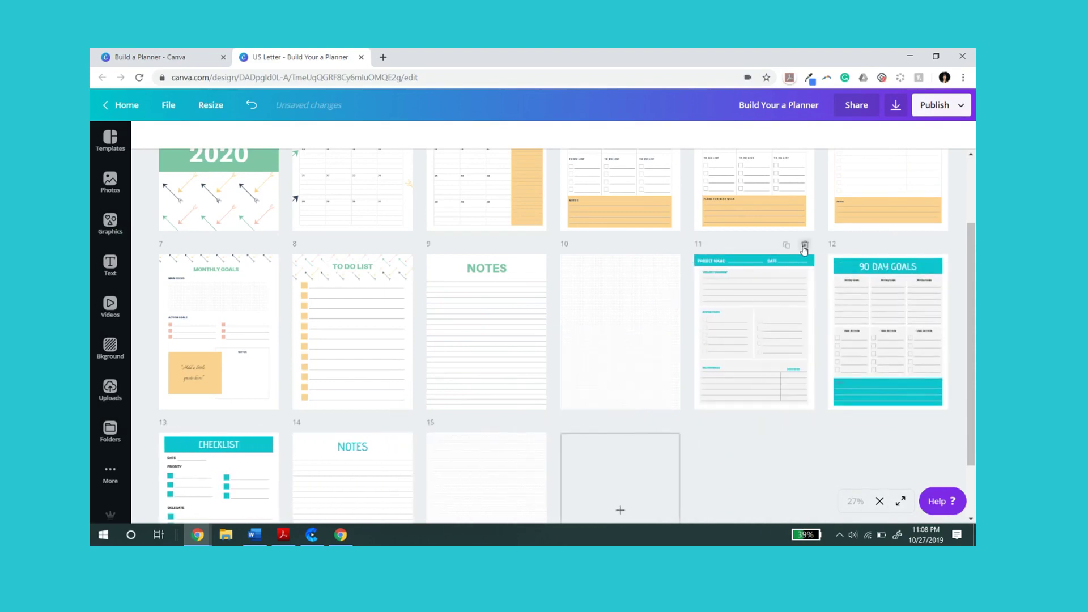
left_click(804, 248)
left_click(804, 247)
left_click(804, 247)
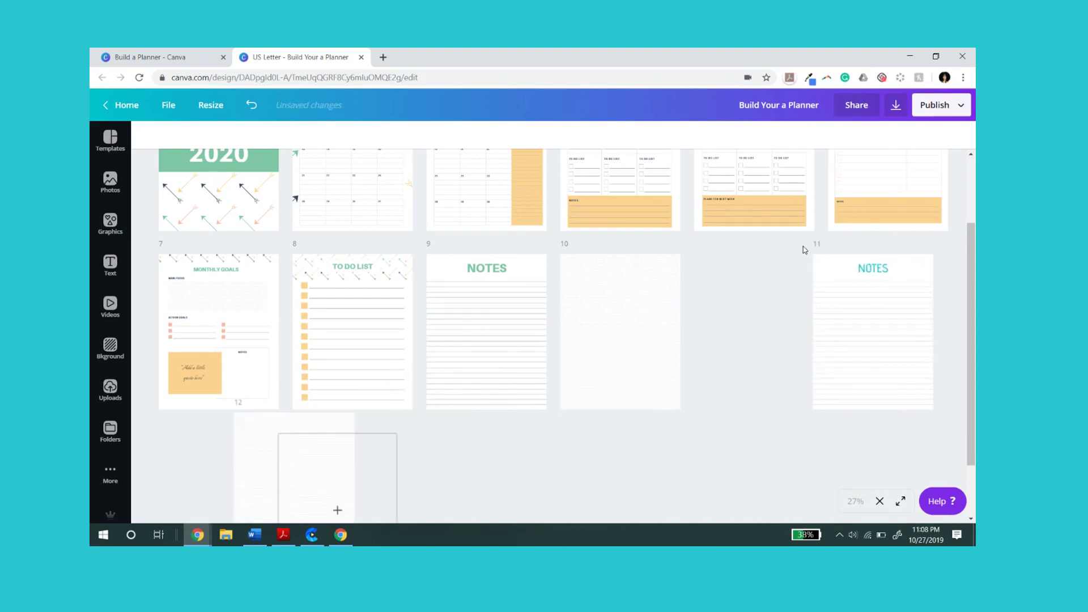
left_click(804, 247)
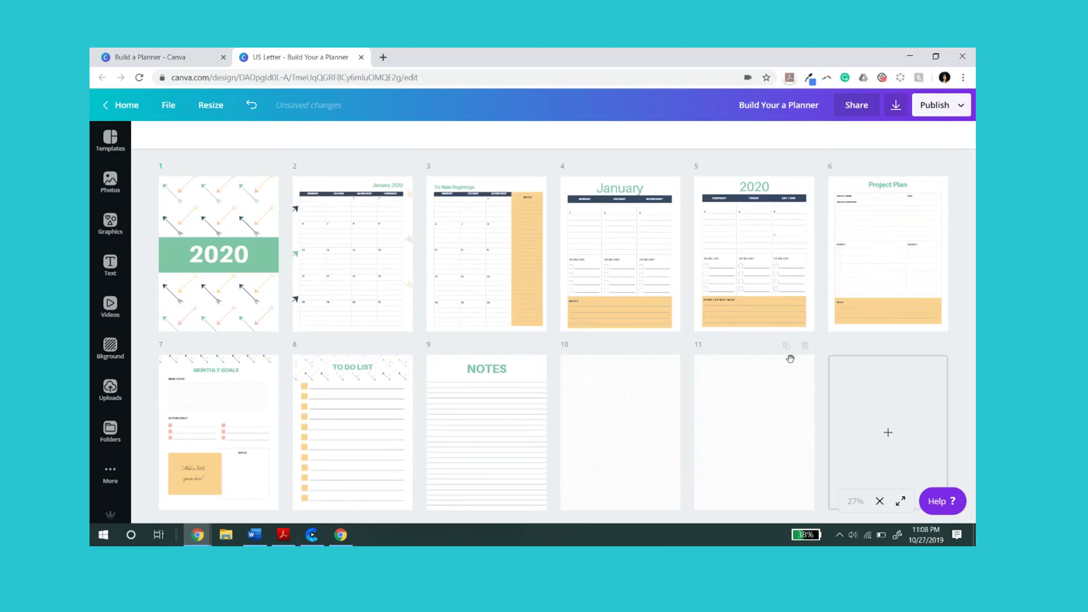
left_click(804, 345)
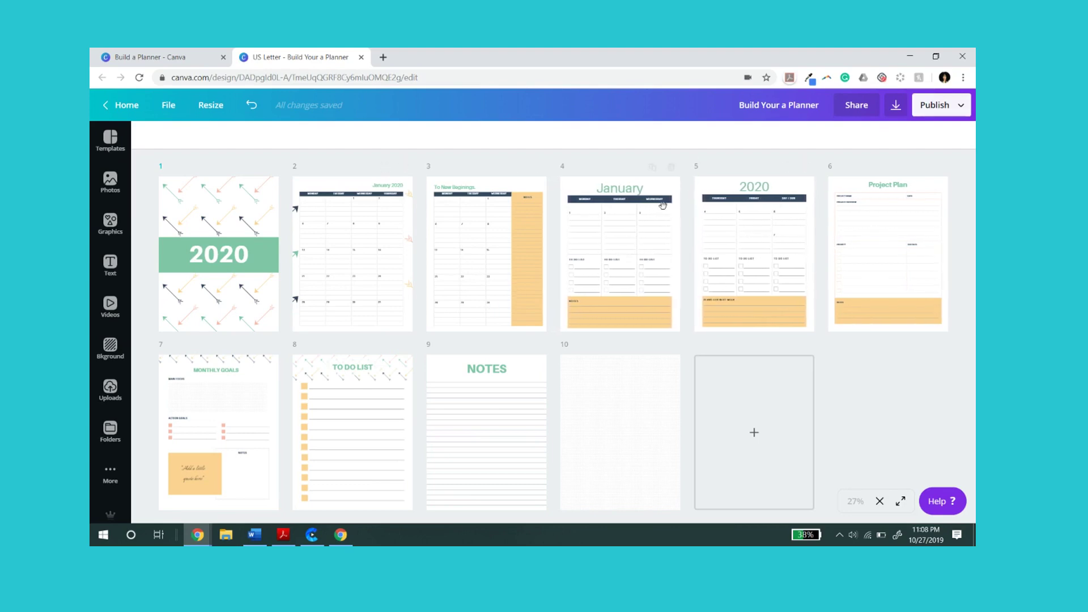
left_click_drag(663, 206, 631, 225)
Duplicate the NOTES, January and 2020 pages, and move Project Plan and Monthly Goals to slots 6–7.
left_click(519, 345)
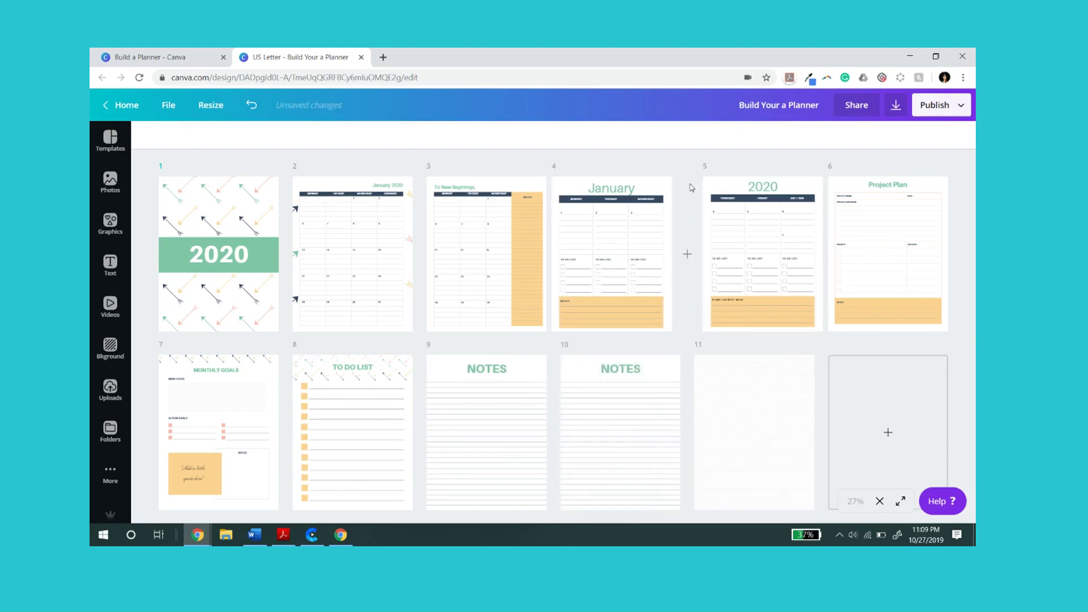
left_click(653, 168)
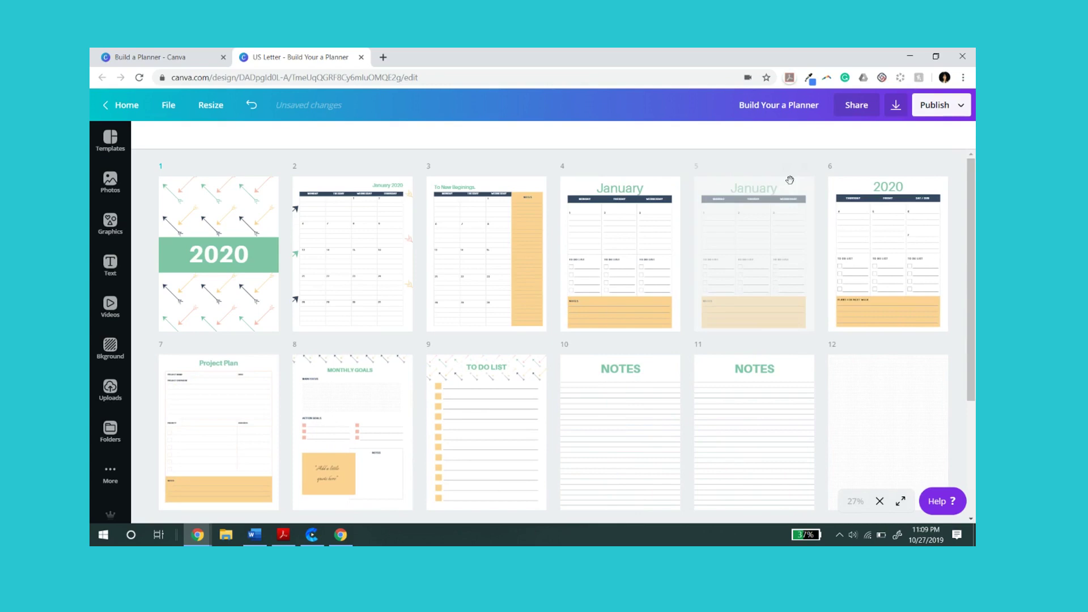
left_click(921, 168)
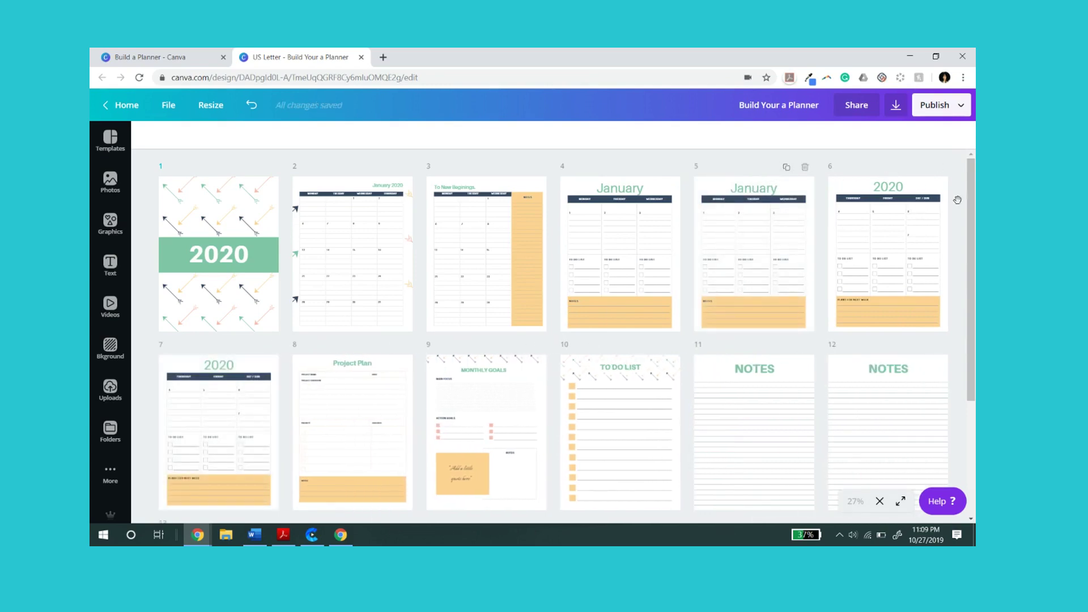
left_click_drag(957, 199, 957, 208)
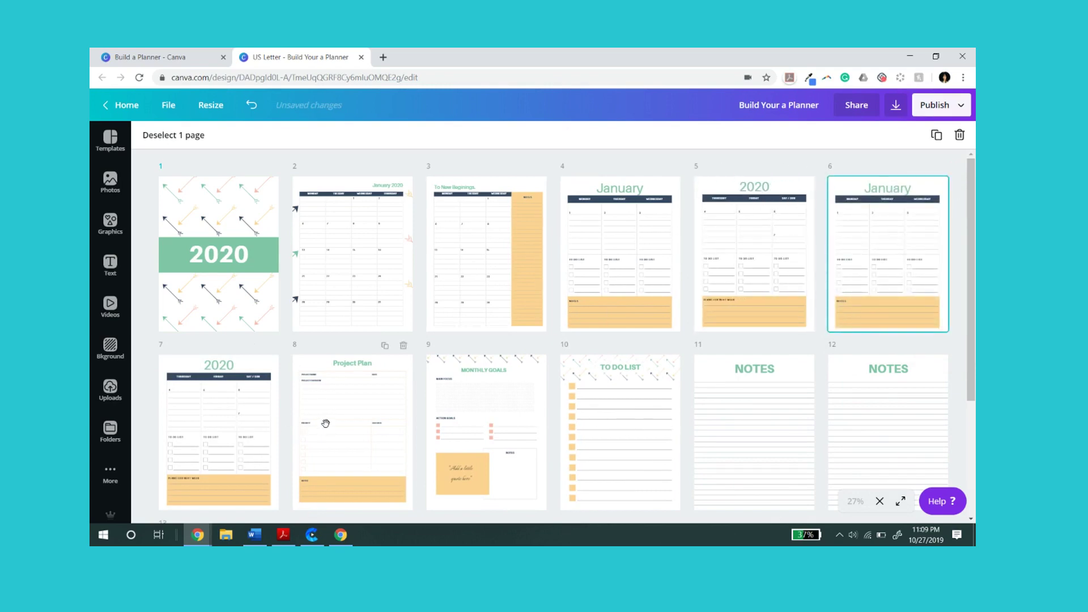
left_click_drag(353, 397, 828, 260)
left_click_drag(516, 456, 964, 255)
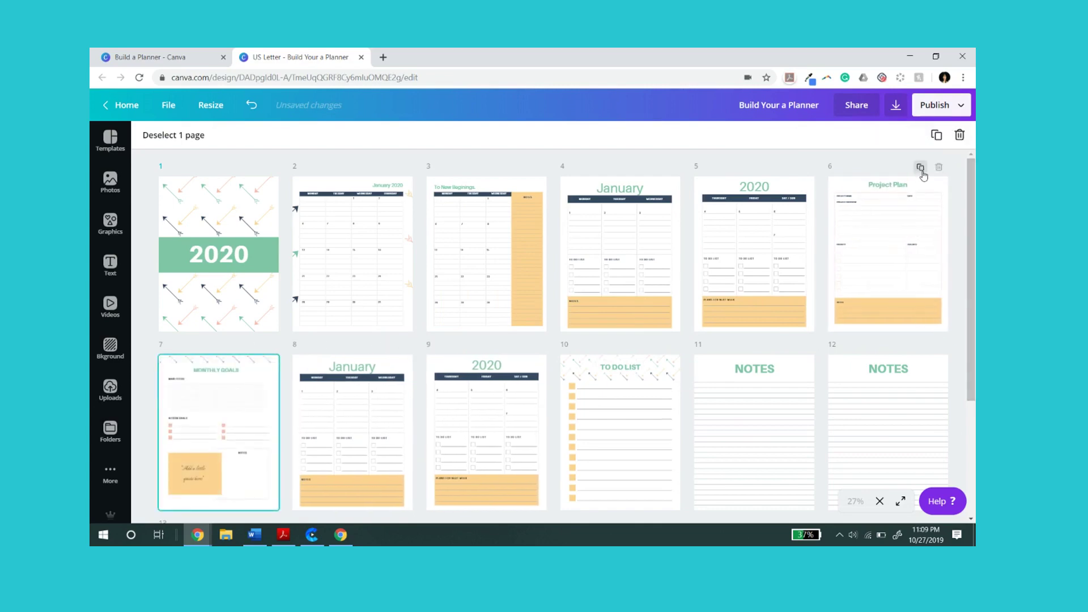
Duplicate Project Plan, Monthly Goals and To Do List, placing the copies from slot 10 onward.
left_click(920, 167)
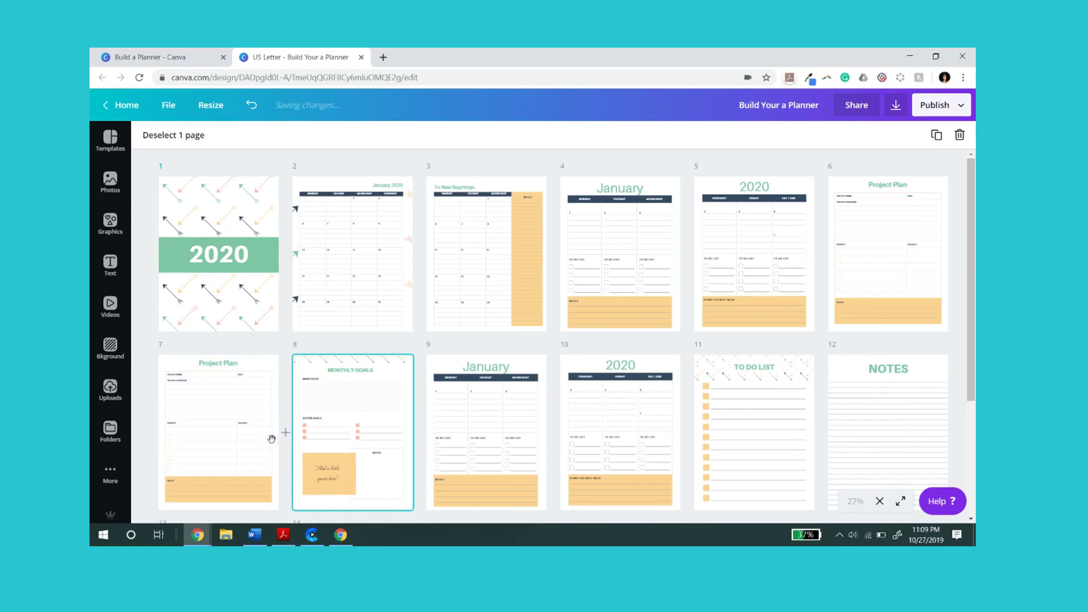
left_click_drag(233, 407, 680, 431)
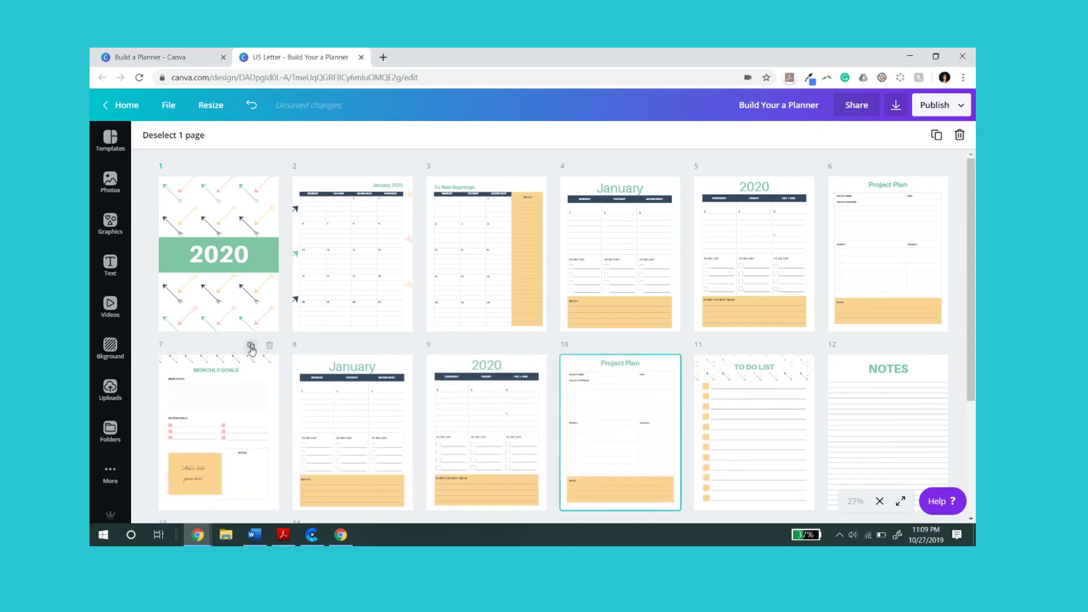
left_click(250, 345)
left_click_drag(381, 390, 836, 415)
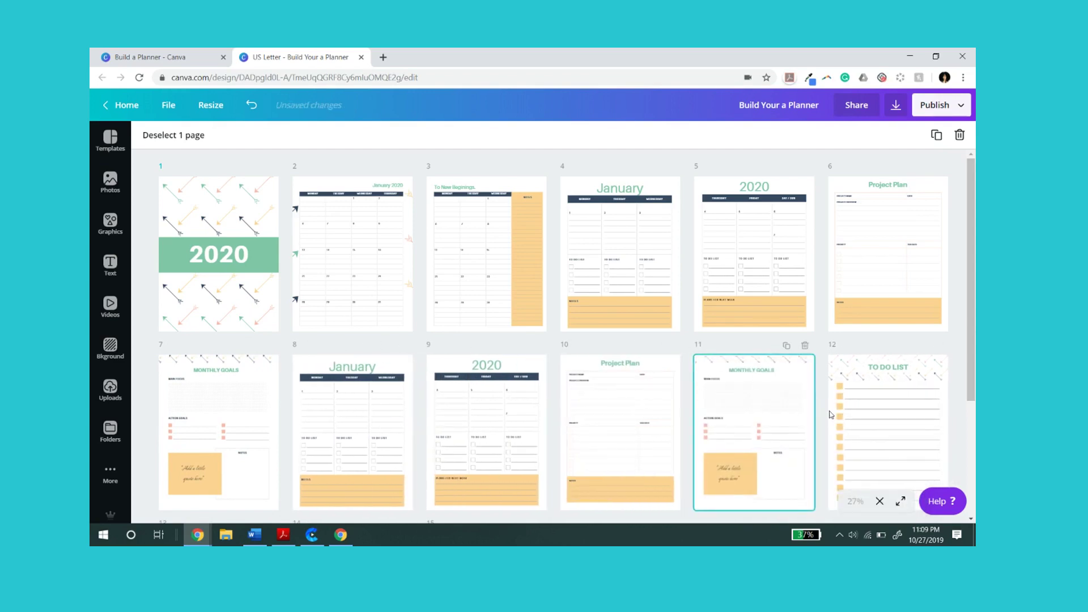
left_click(920, 345)
Move a To Do List page to slot 6 and add a To Do List copy at slot 12.
scroll(753, 445, "down", 3)
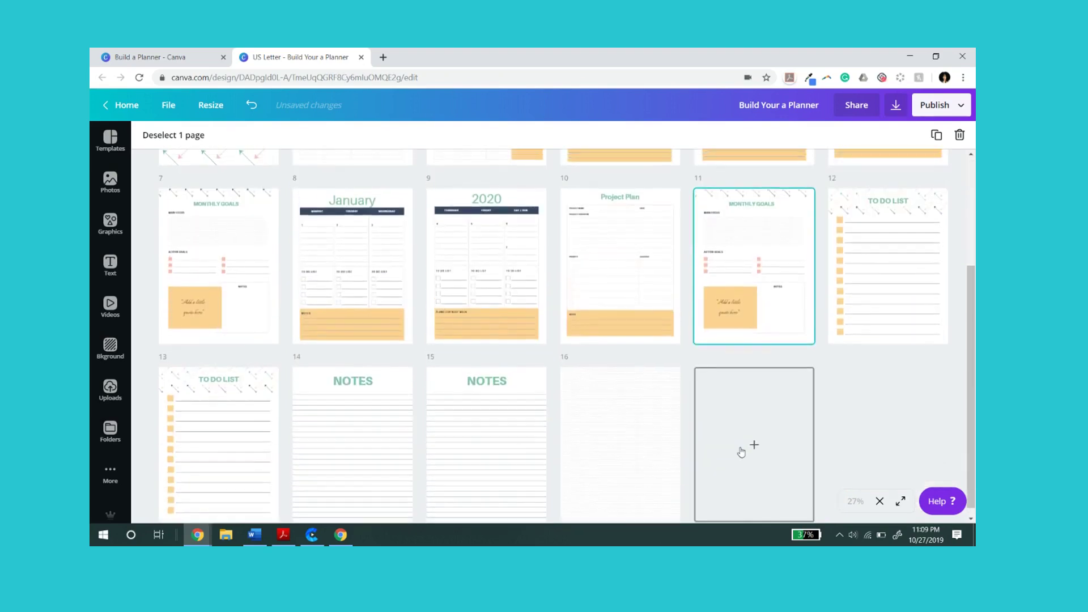
scroll(753, 444, "up", 3)
left_click_drag(879, 381, 838, 181)
scroll(828, 405, "down", 1)
scroll(838, 419, "down", 2)
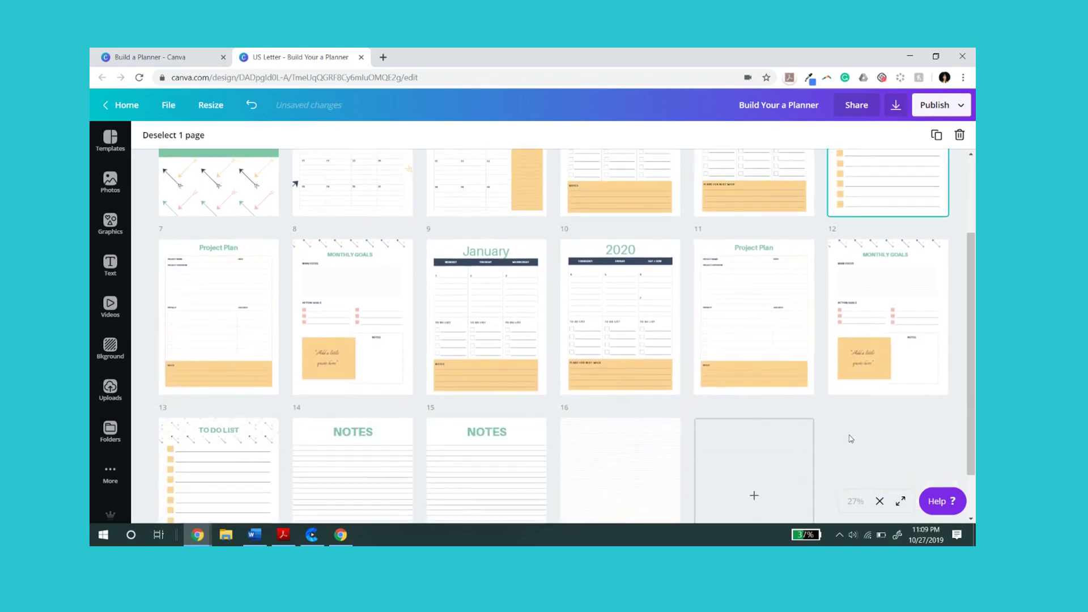
left_click(251, 409)
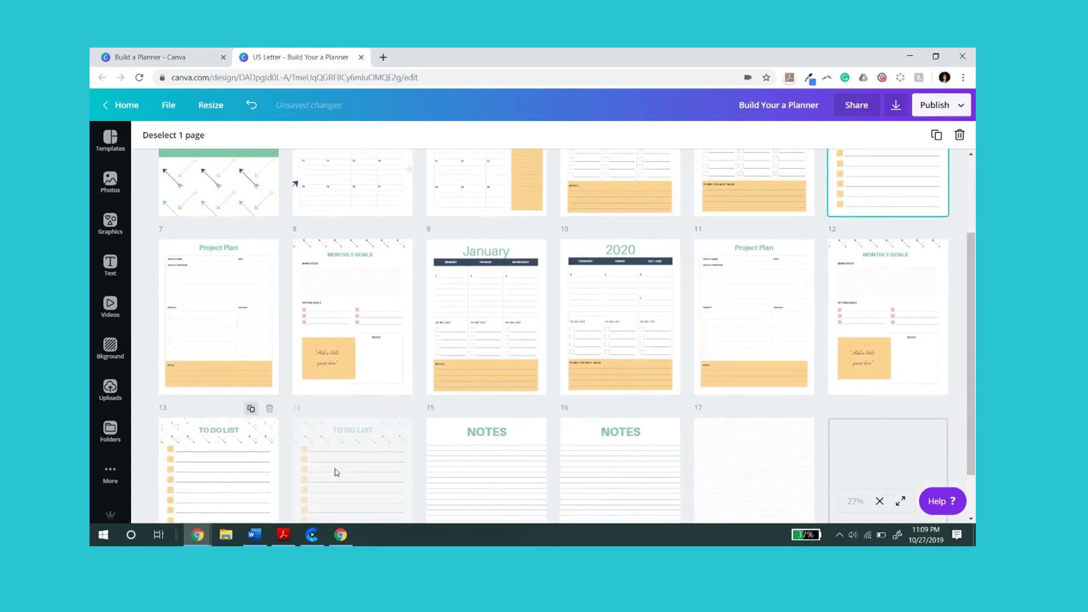
left_click_drag(355, 445, 847, 310)
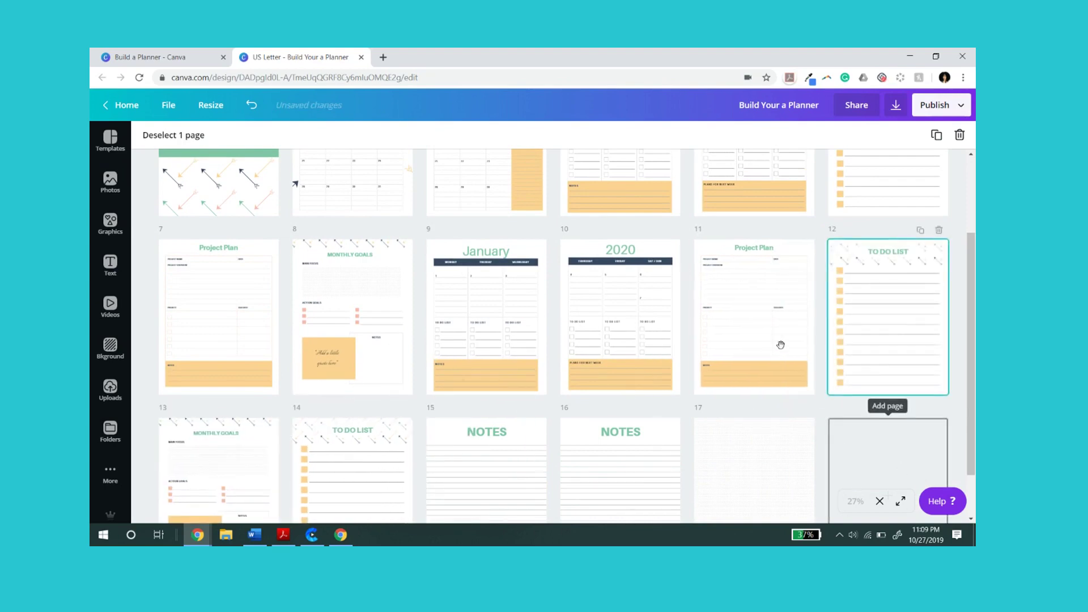
Rearrange pages so Monthly Goals sits in slot 12.
scroll(680, 368, "up", 1)
scroll(742, 430, "up", 2)
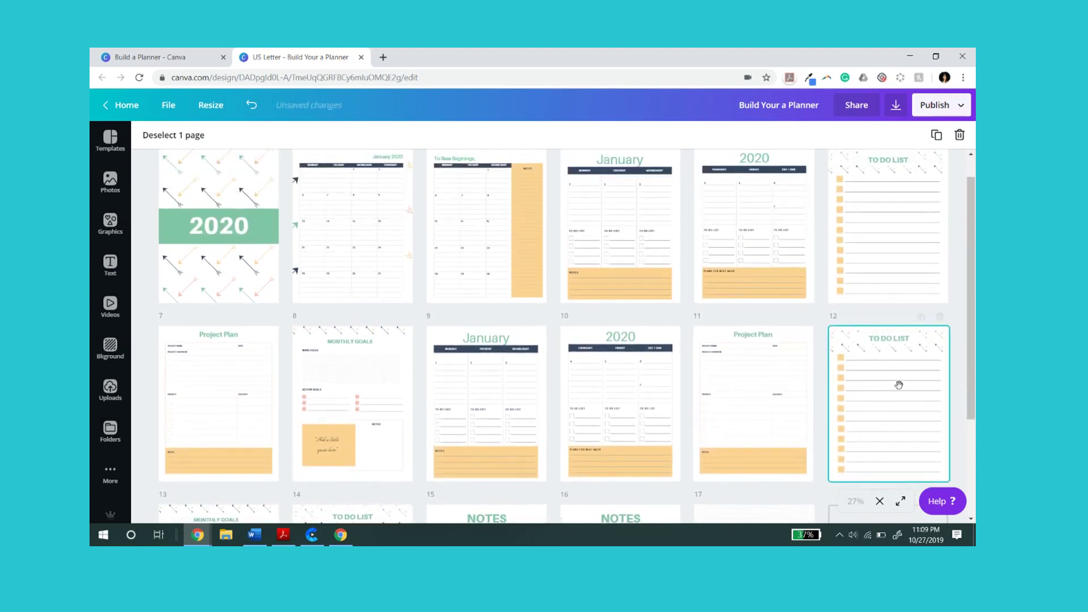
left_click_drag(899, 343, 792, 428)
scroll(792, 436, "down", 2)
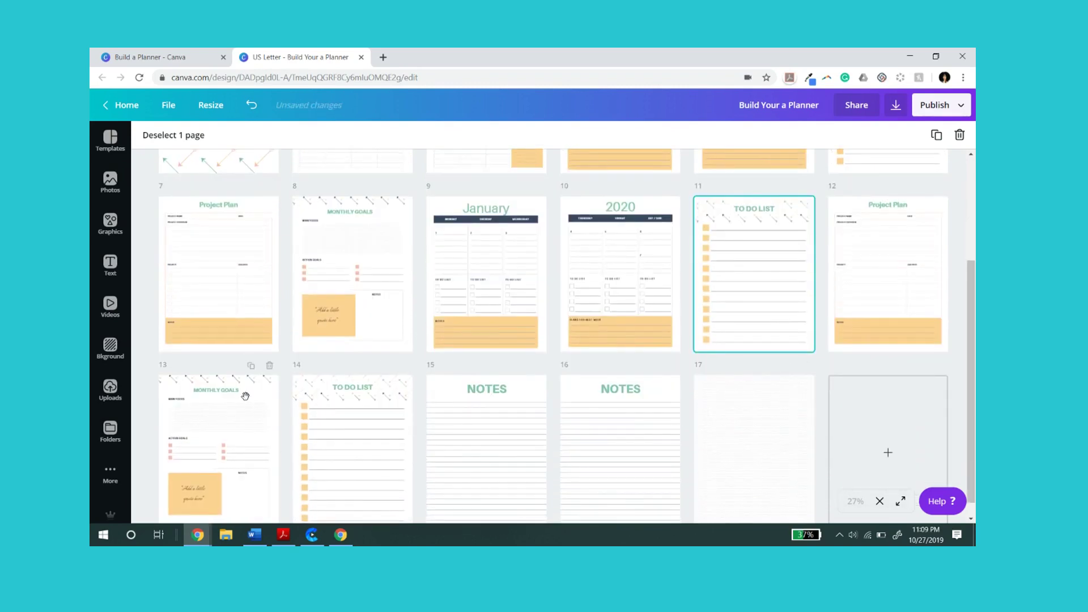
left_click_drag(243, 394, 826, 267)
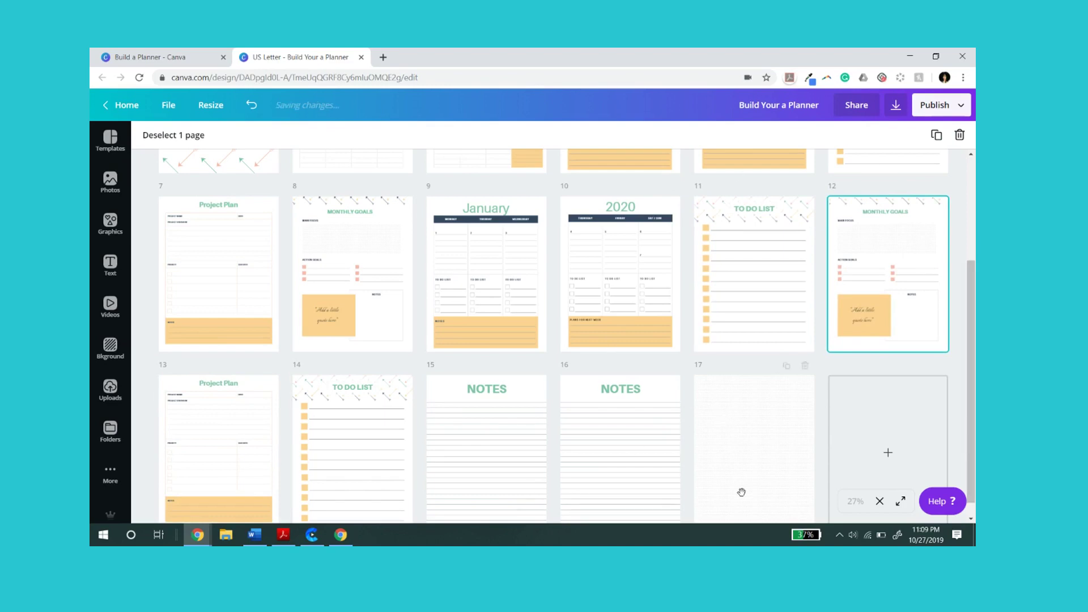
Duplicate the NOTES page and move the copy into slot 7.
scroll(674, 431, "up", 1)
left_click(653, 394)
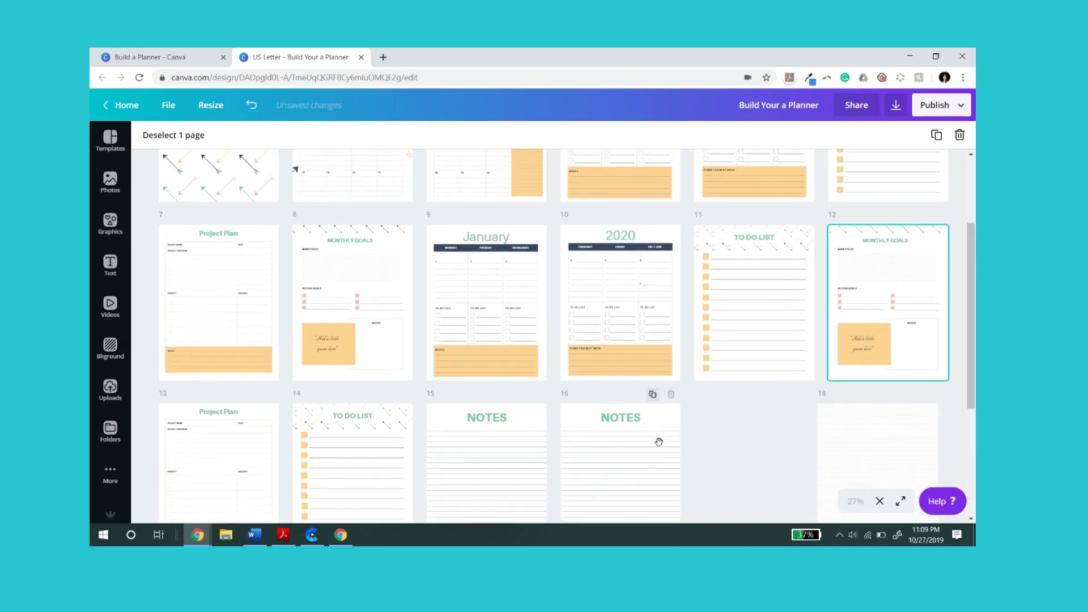
left_click_drag(620, 419, 782, 316)
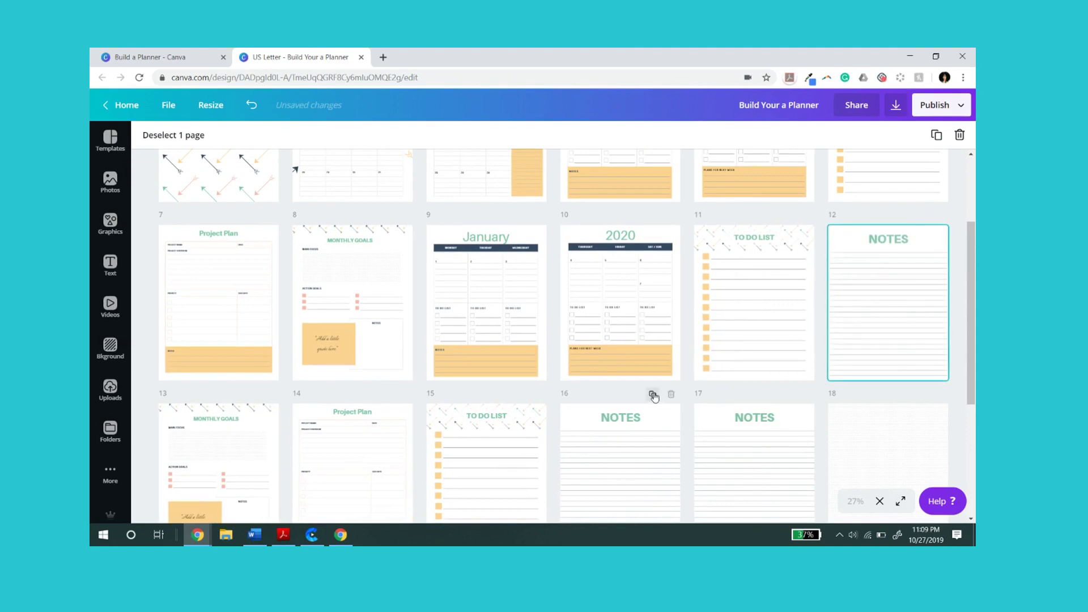
left_click_drag(602, 427, 627, 423)
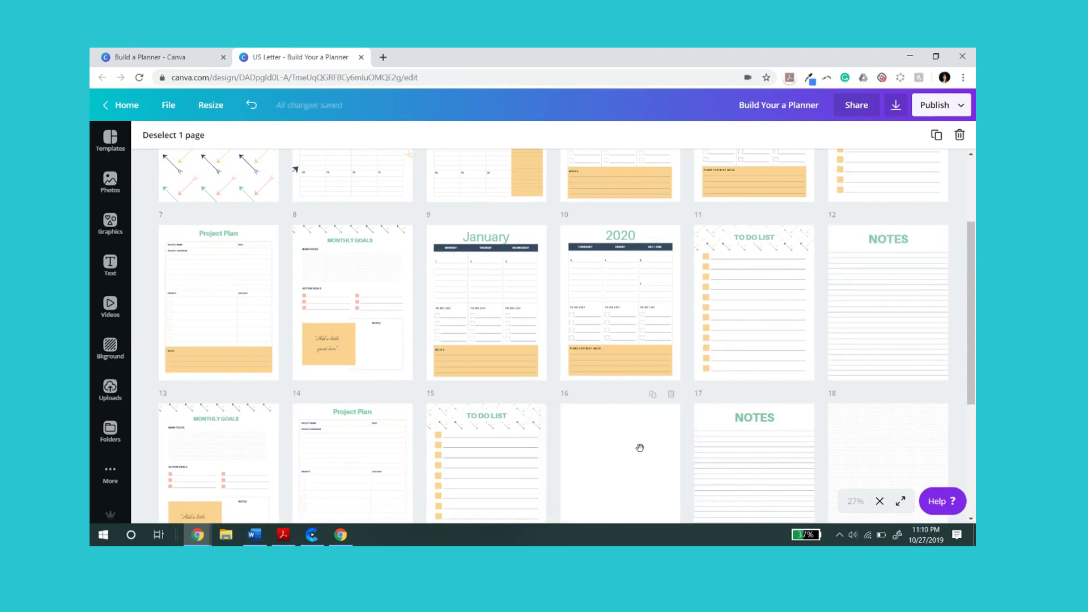
scroll(638, 447, "up", 2)
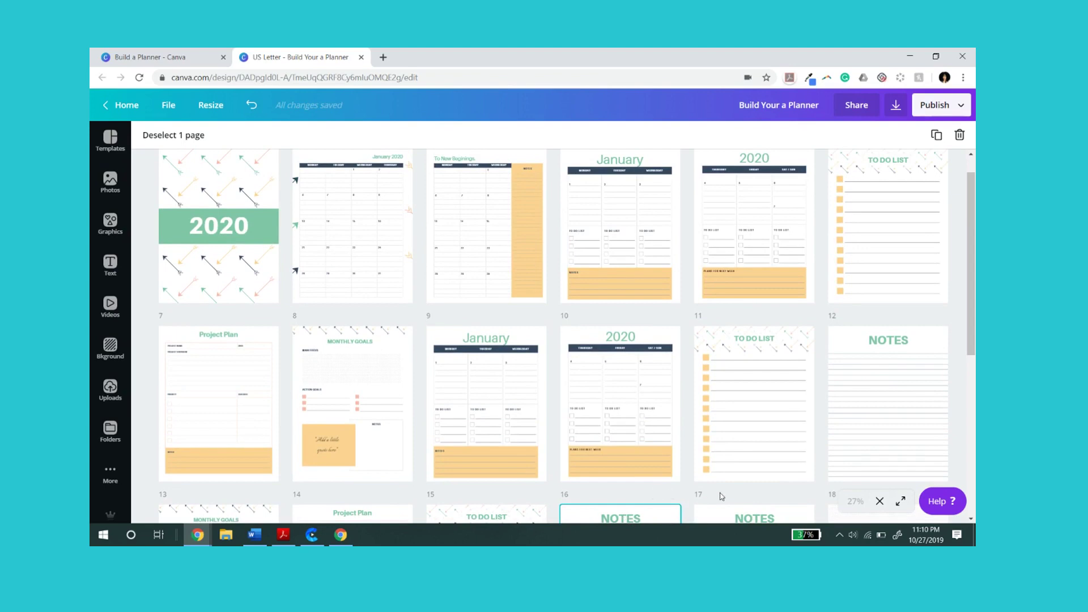
scroll(625, 517, "down", 2)
left_click_drag(642, 412, 170, 260)
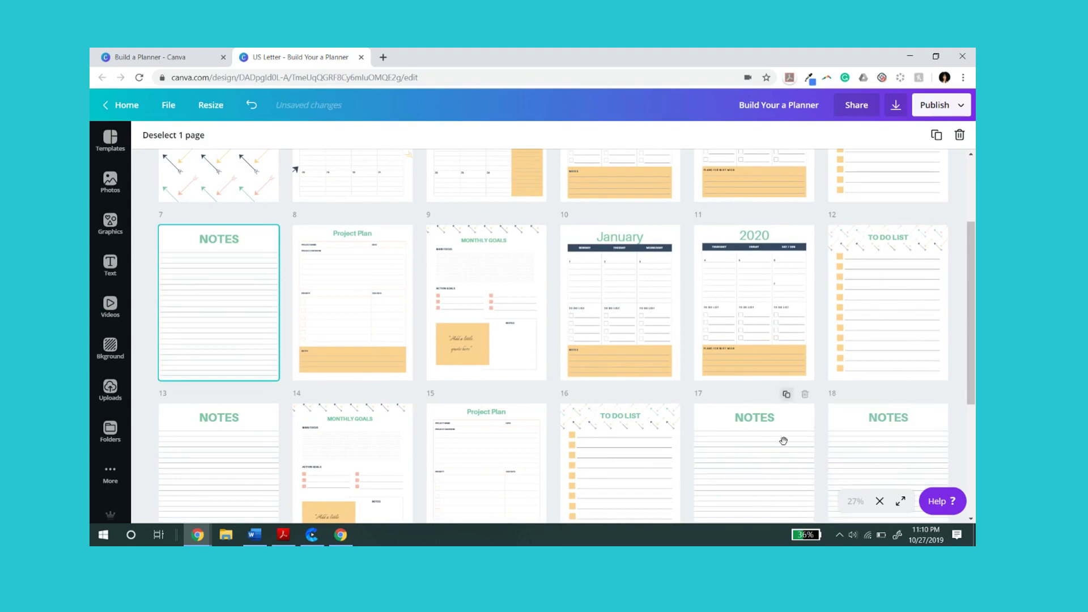
scroll(783, 441, "up", 3)
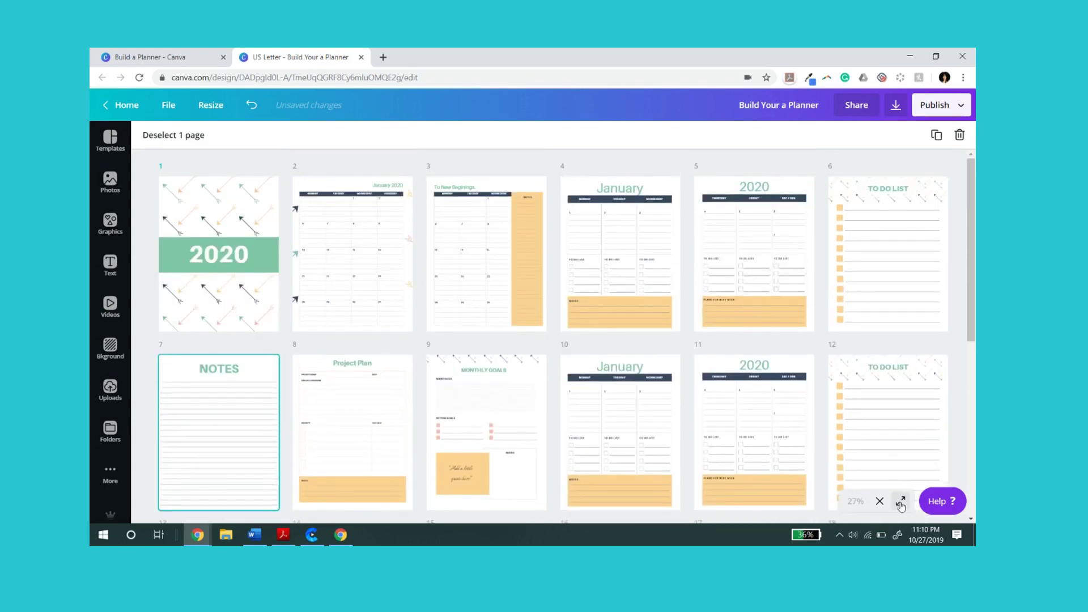
left_click(900, 501)
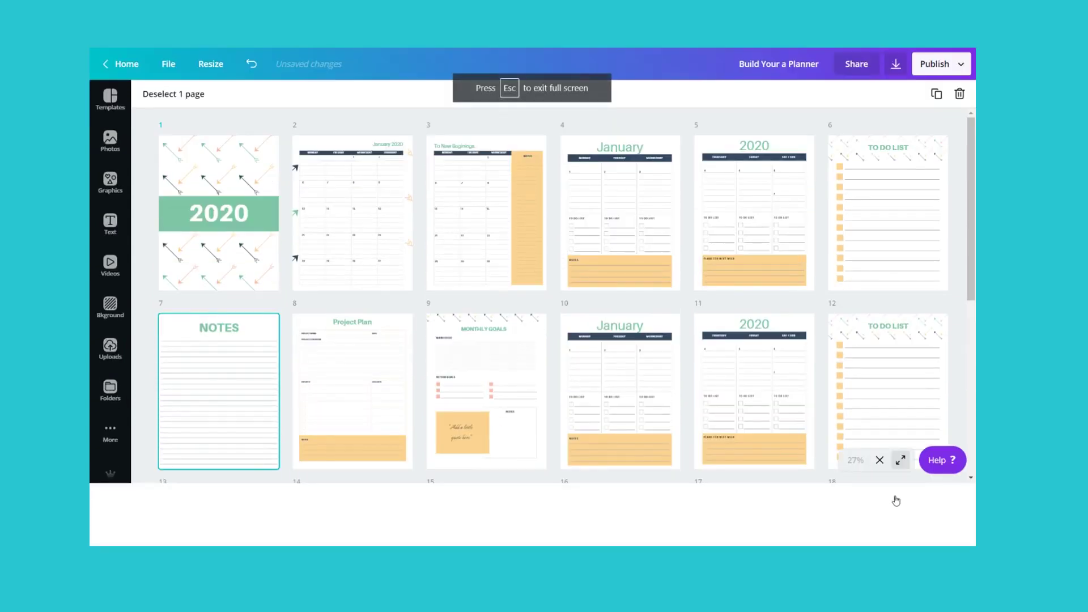
left_click(901, 460)
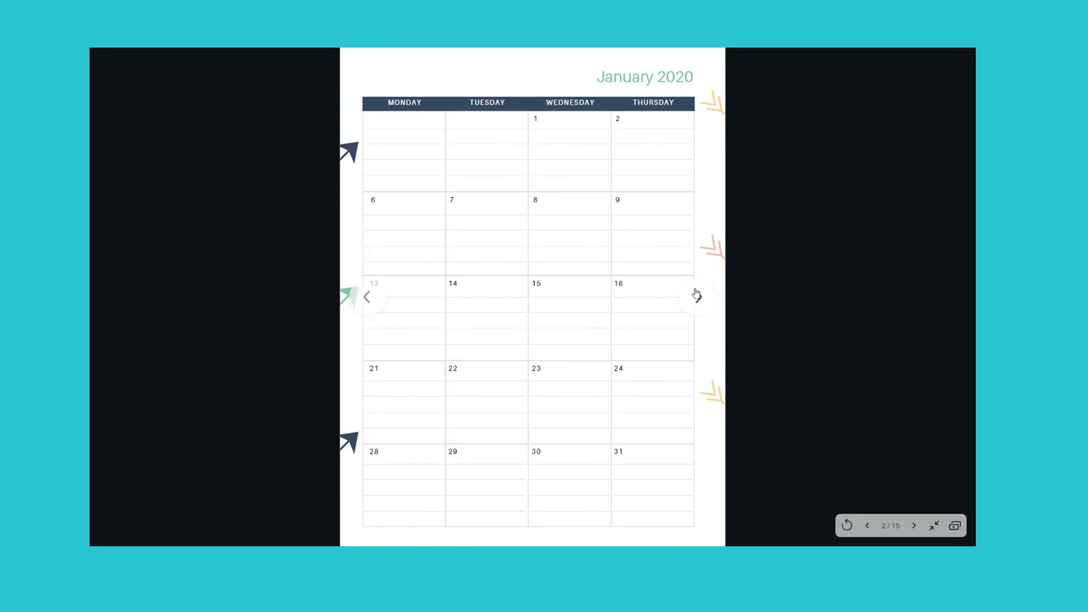
left_click(697, 297)
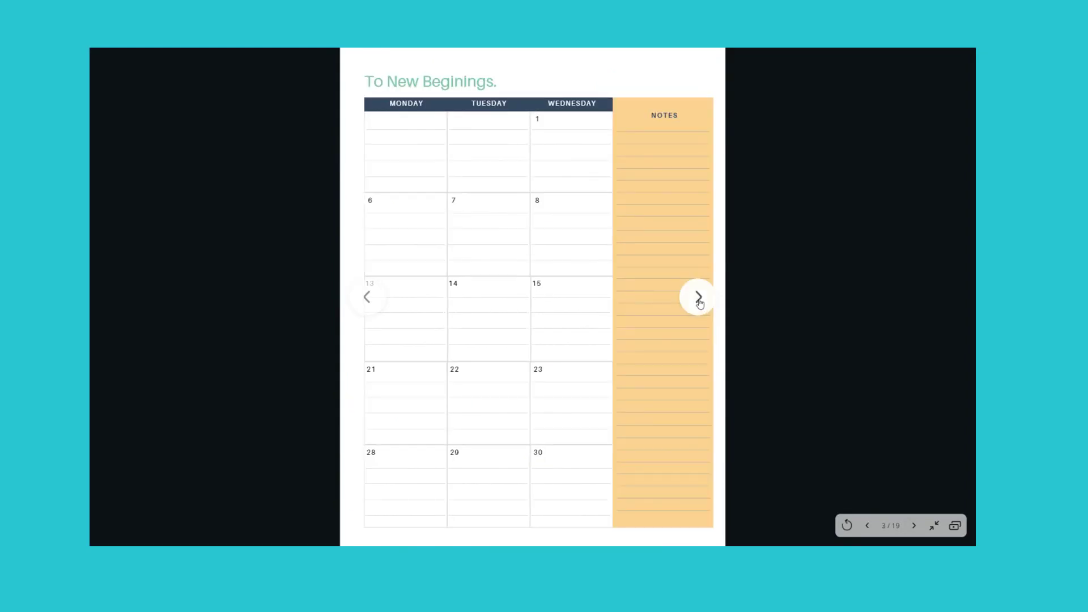
left_click(699, 300)
left_click(697, 298)
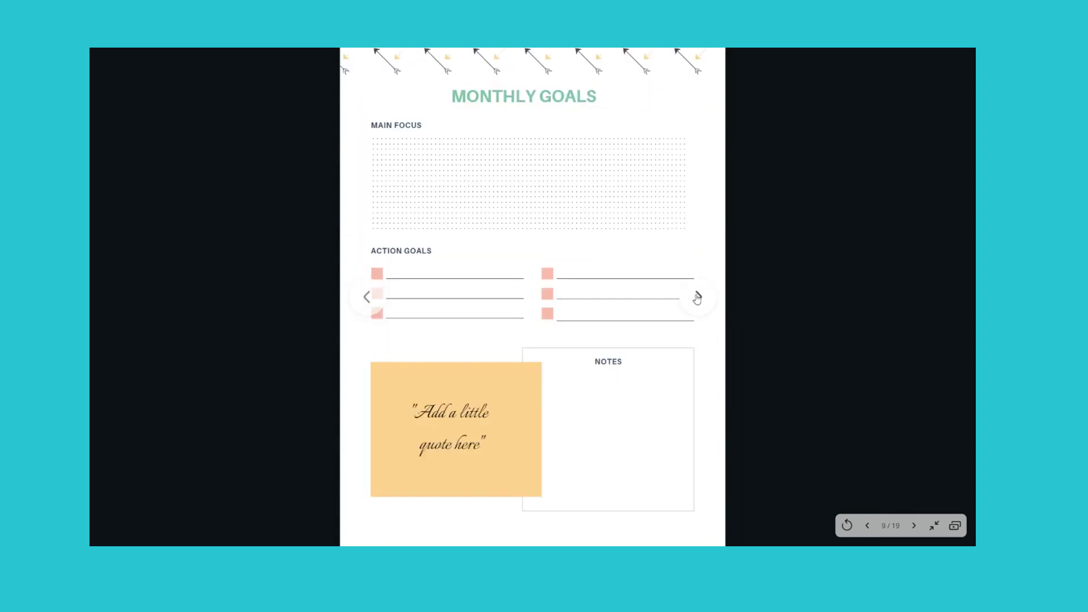
left_click(697, 298)
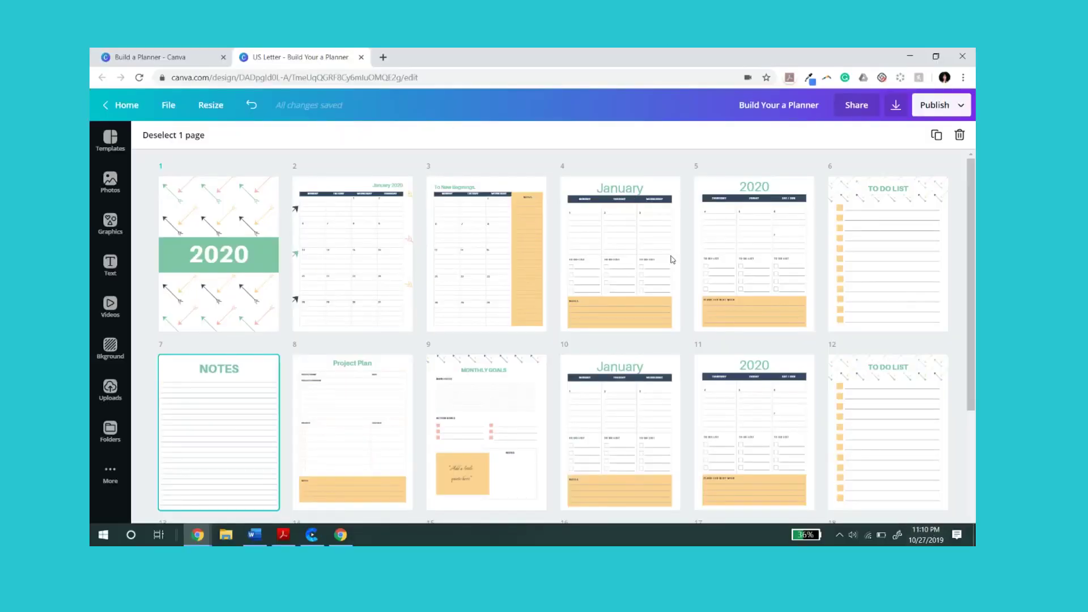
Open the 2020 cover page in the page-by-page editor.
left_click(821, 254)
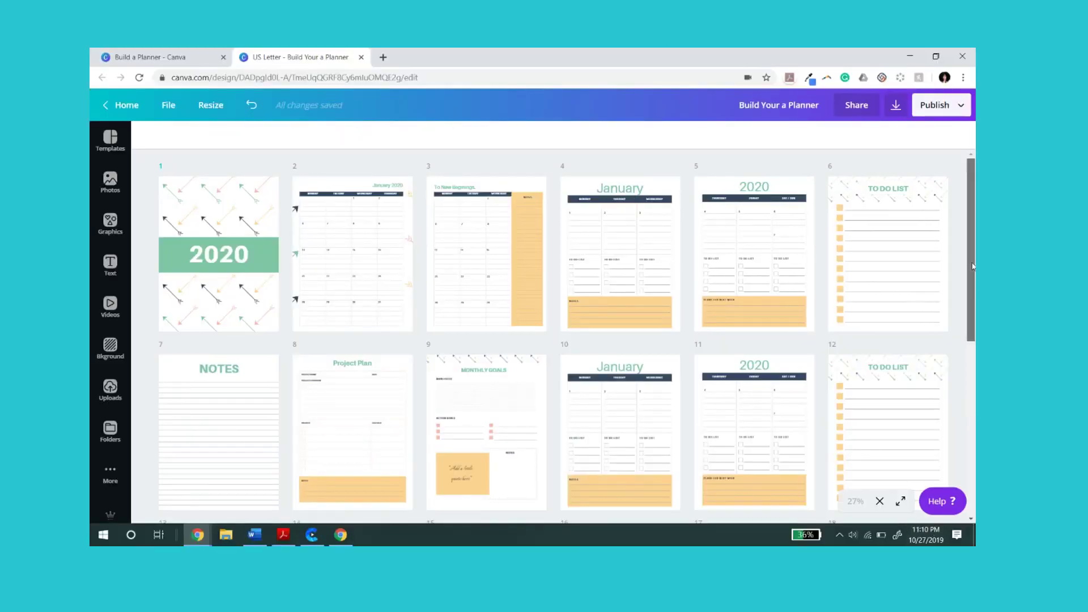
left_click(255, 254)
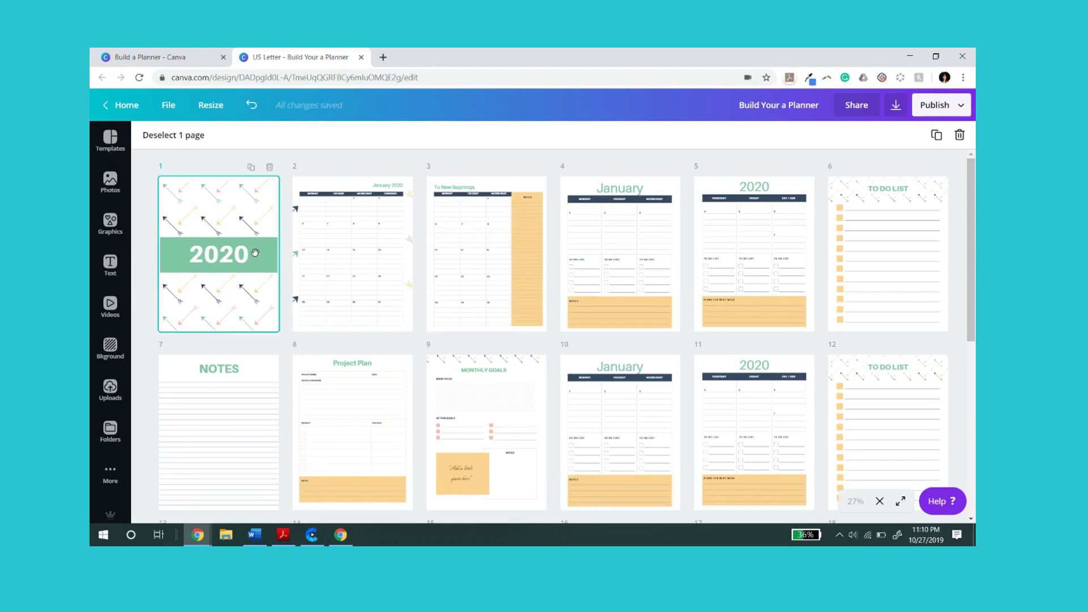
left_click(879, 501)
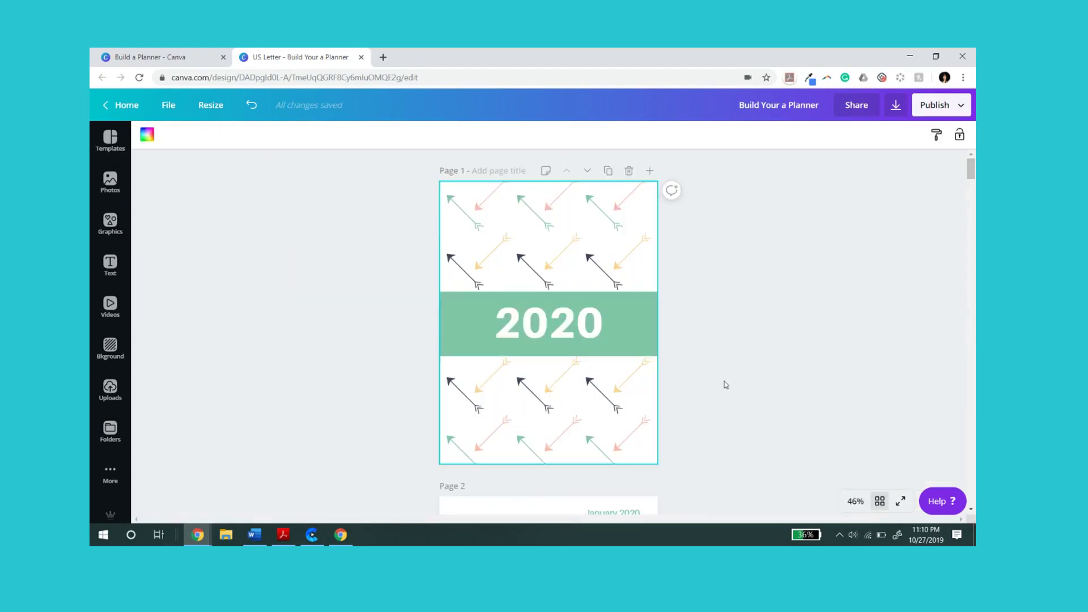
Change the cover's 2020 banner colour from green to black.
left_click(646, 315)
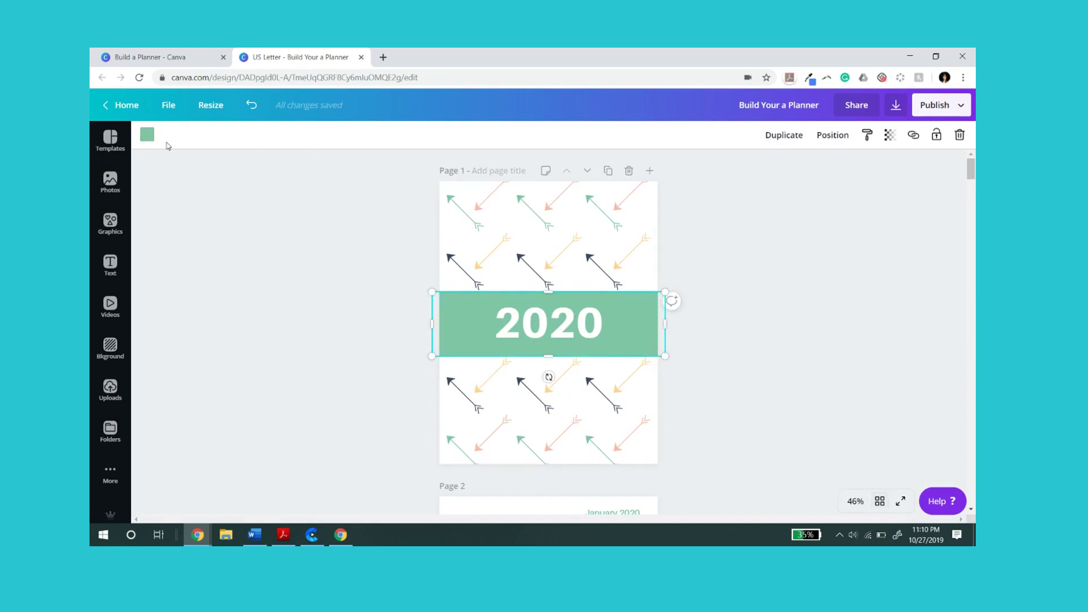
left_click(147, 135)
left_click(238, 185)
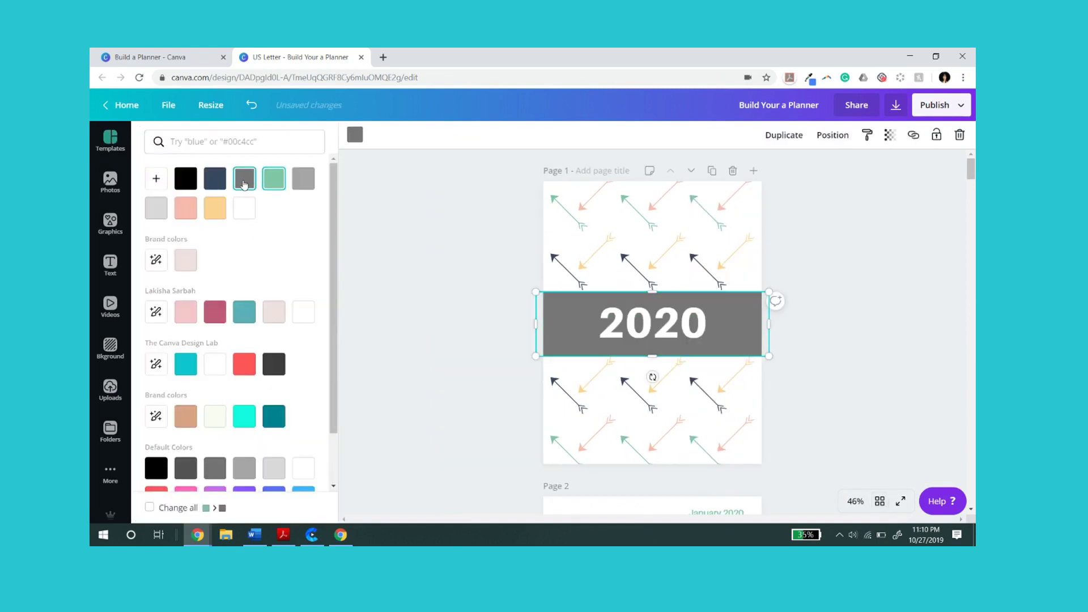
left_click(214, 179)
left_click(185, 180)
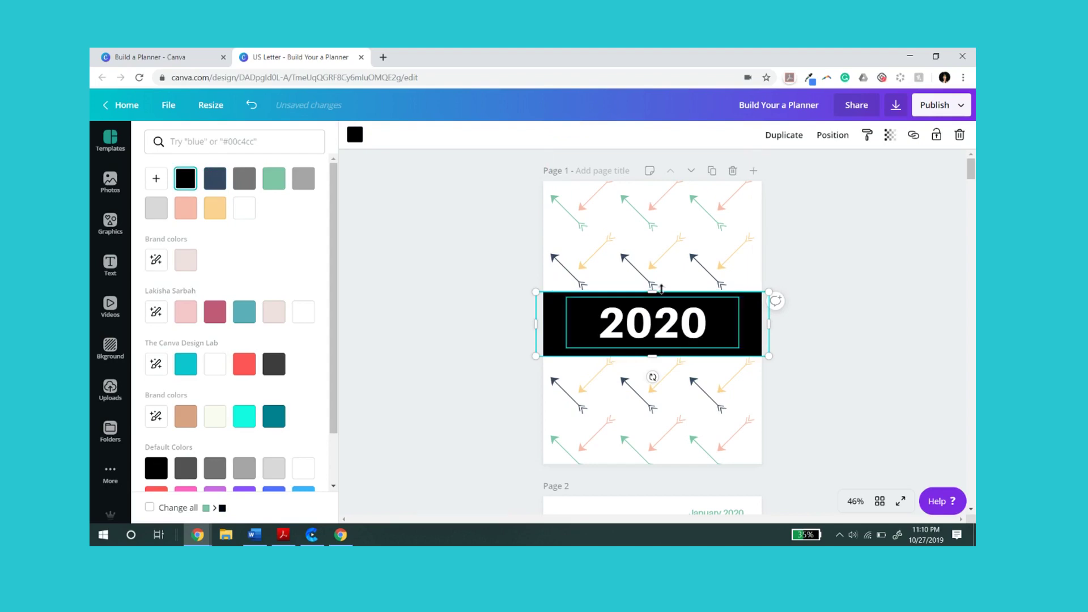
left_click(630, 230)
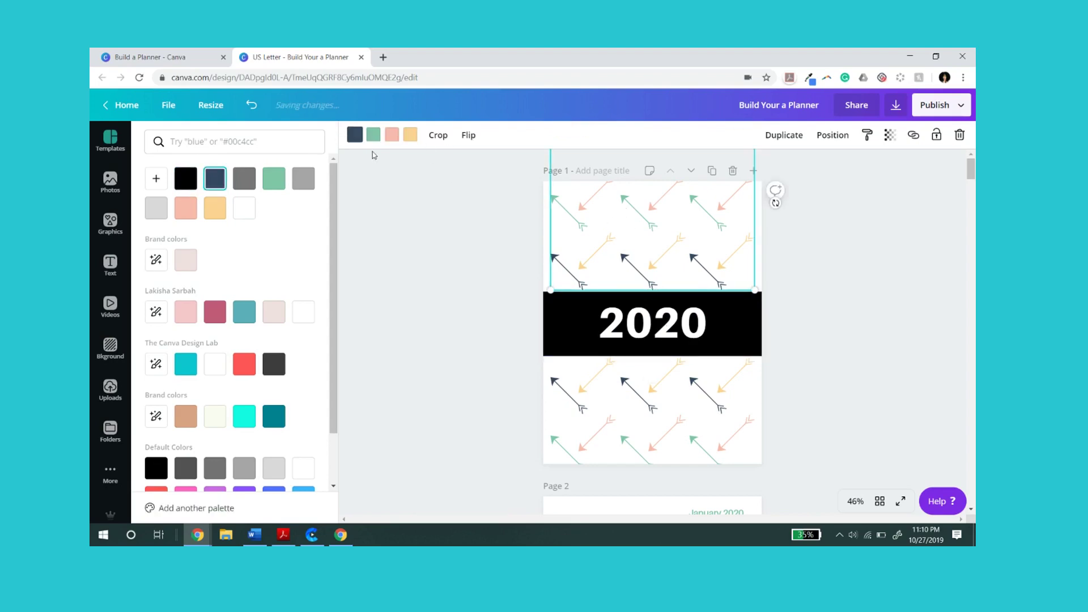
left_click(551, 324)
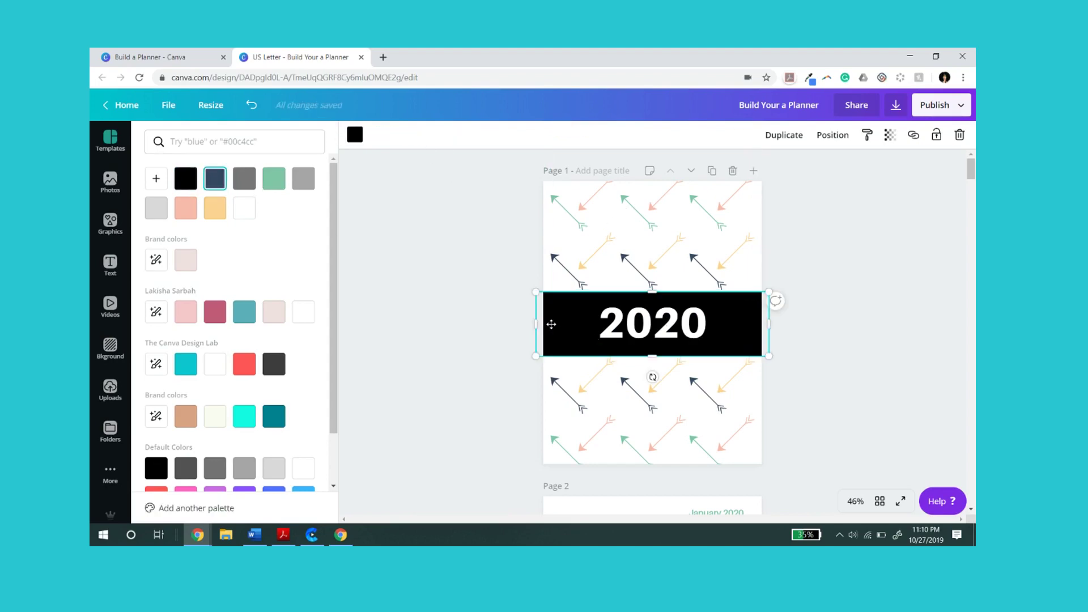
left_click(944, 371)
left_click_drag(971, 169, 973, 198)
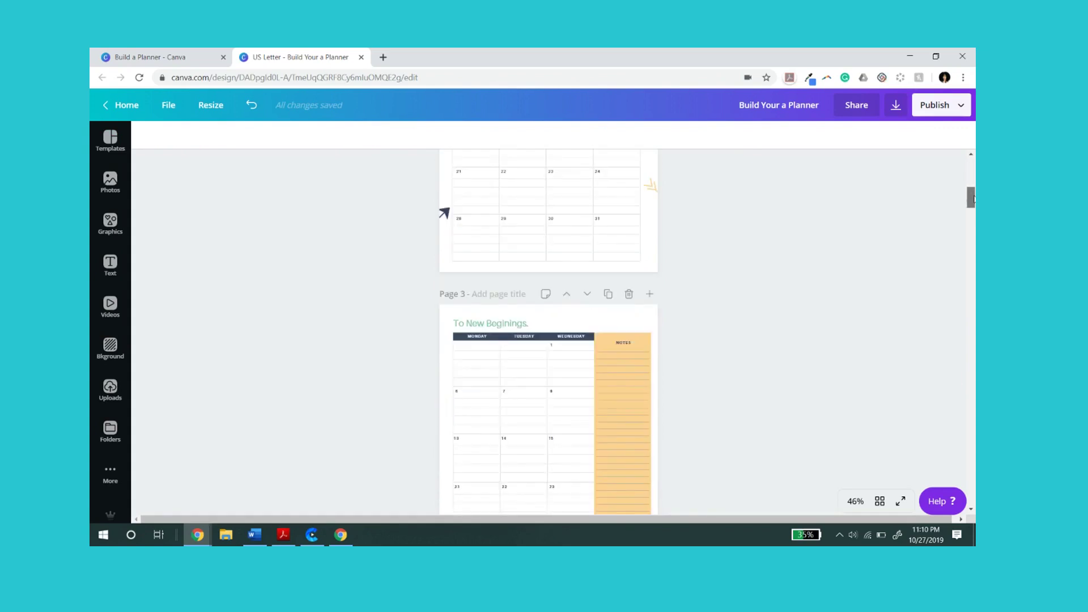
scroll(971, 263, "down", 10)
scroll(971, 262, "down", 15)
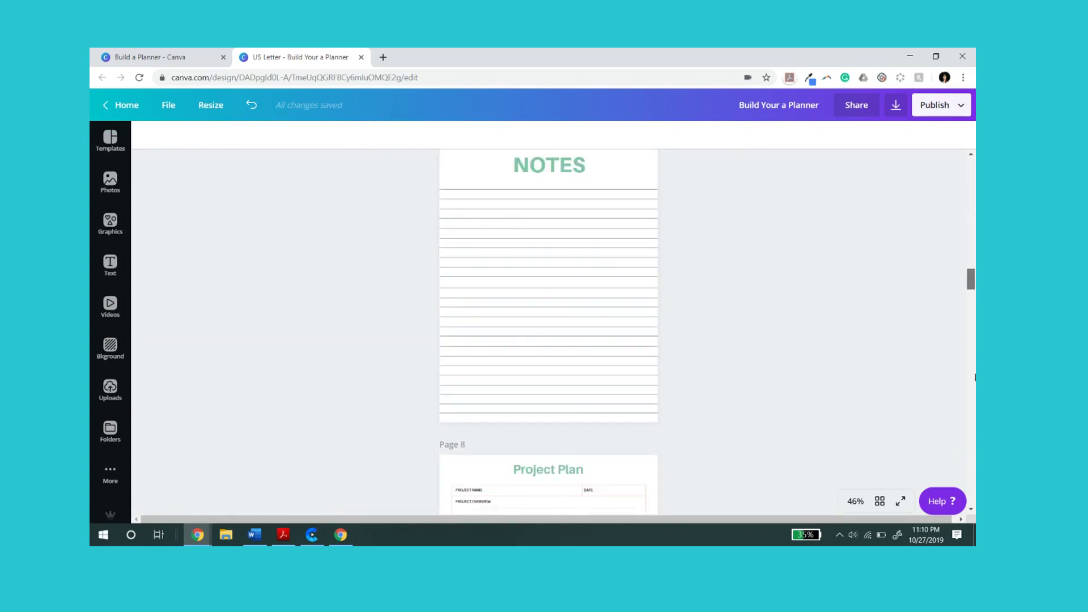
left_click_drag(972, 363, 951, 210)
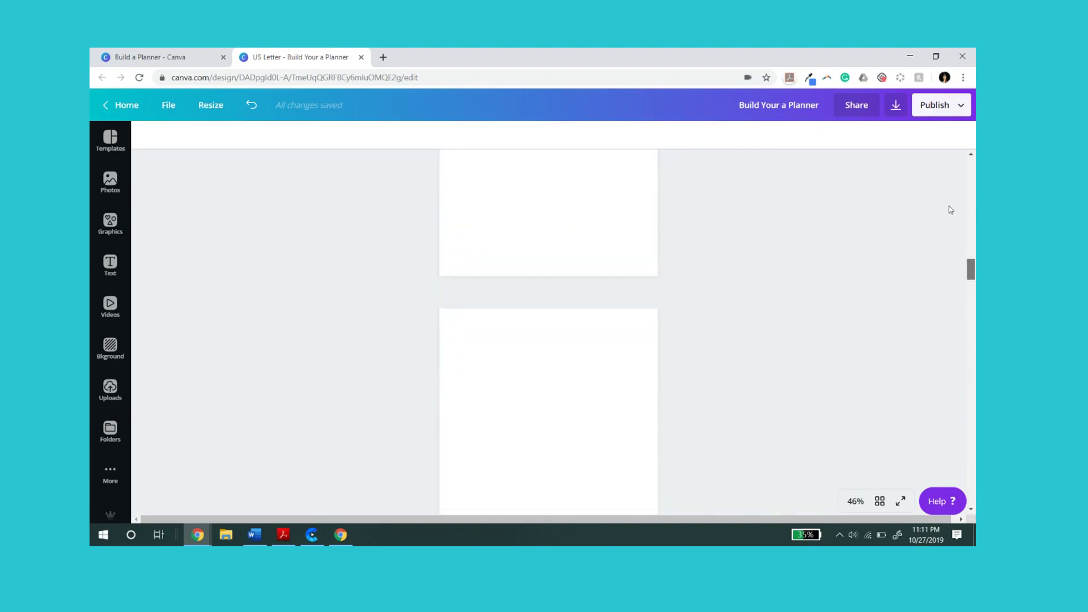
left_click_drag(961, 142, 961, 170)
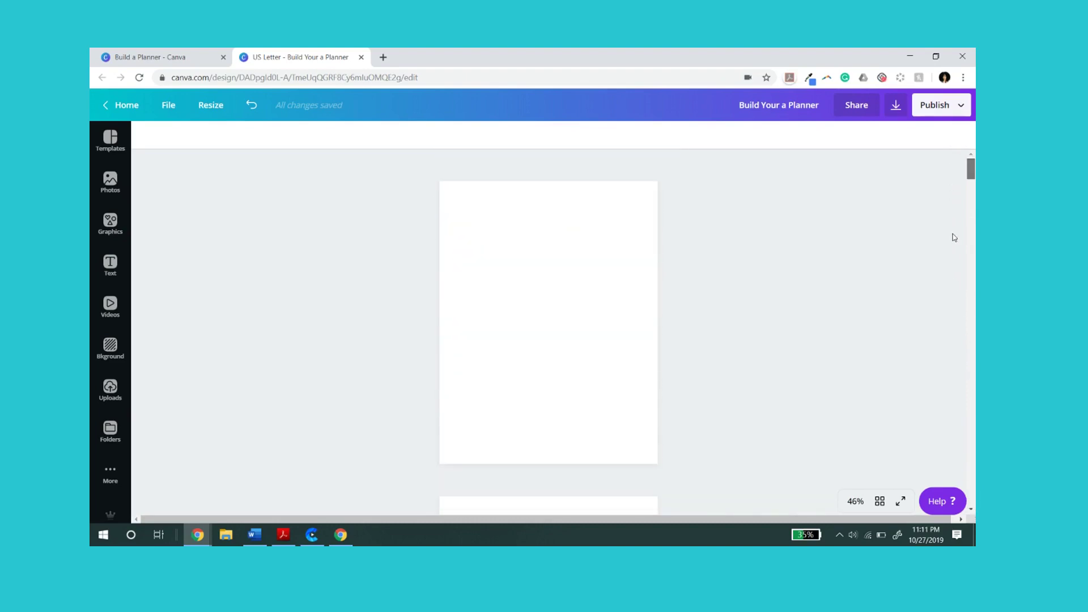